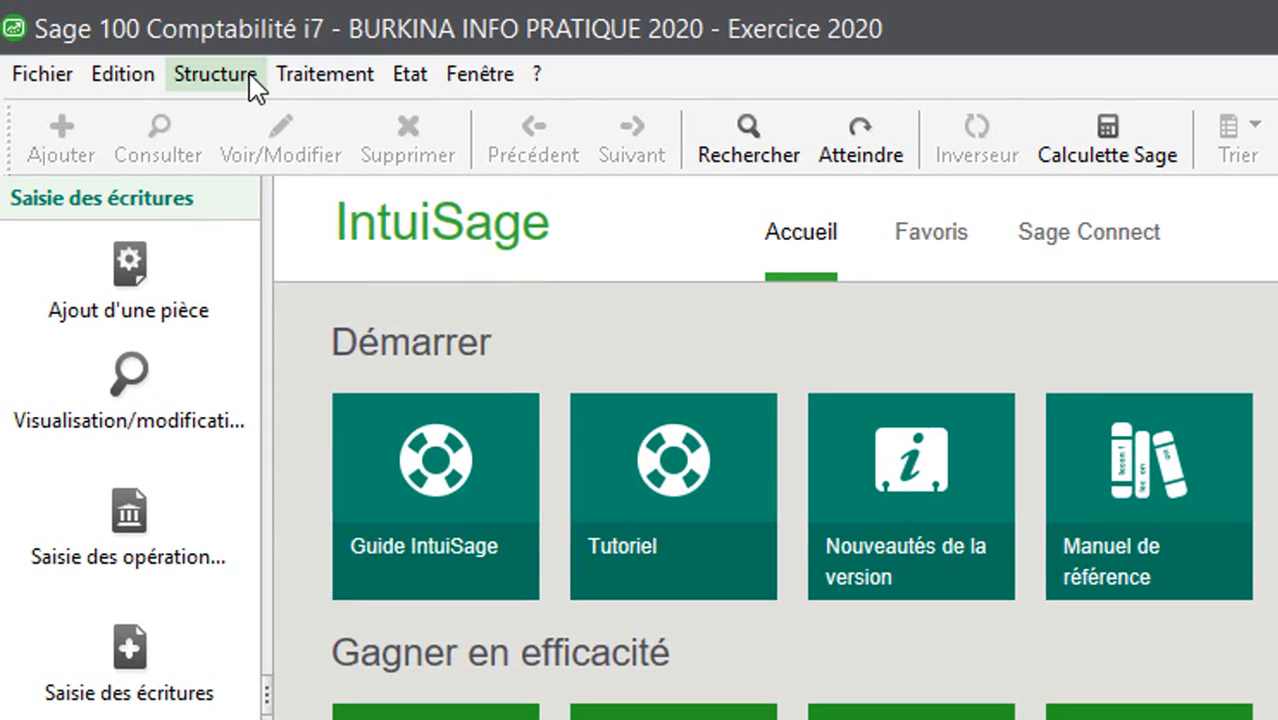
Delete the ATT (ATTENTE) journal from the journal codes list, confirming the deletion
click(252, 82)
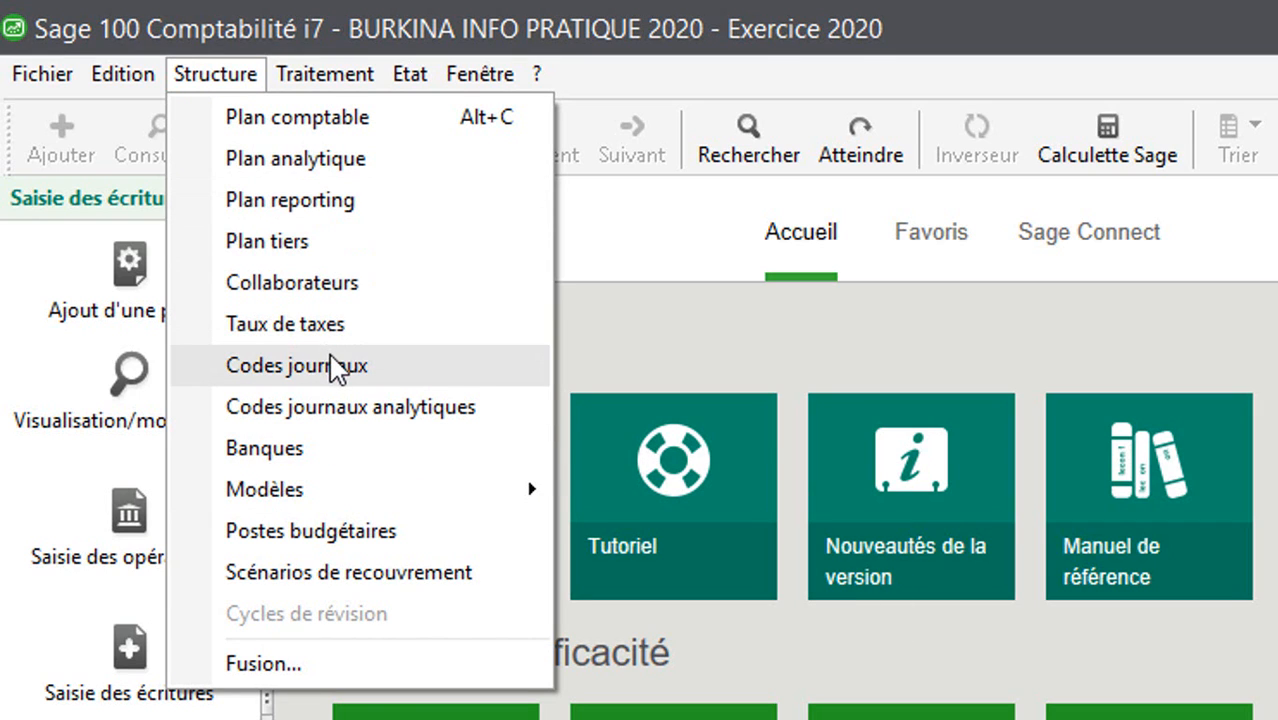
click(338, 368)
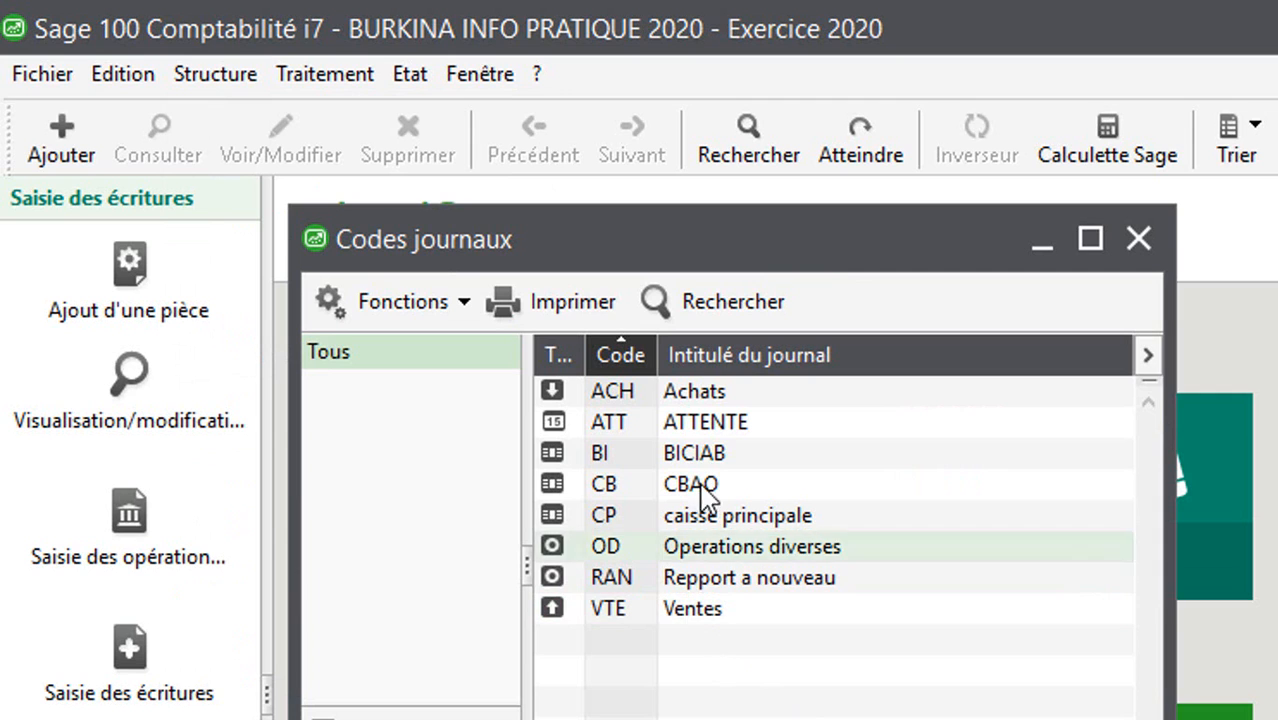
click(700, 428)
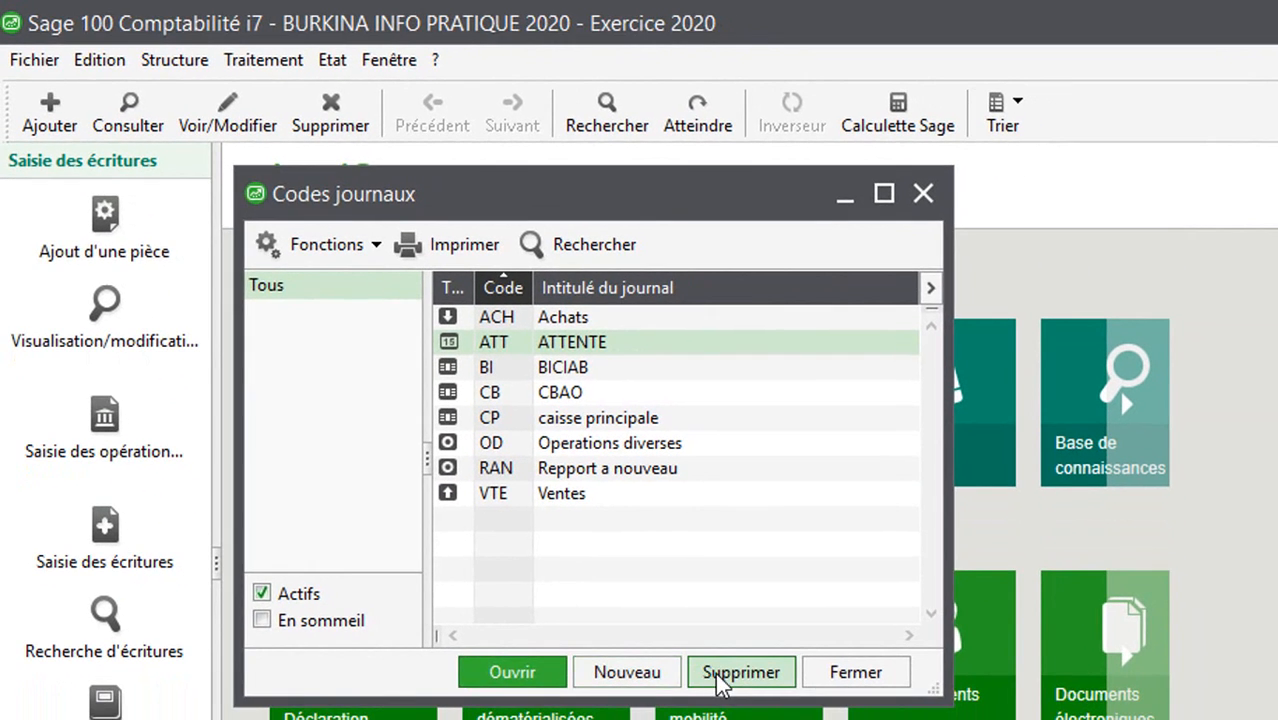
click(717, 675)
click(928, 625)
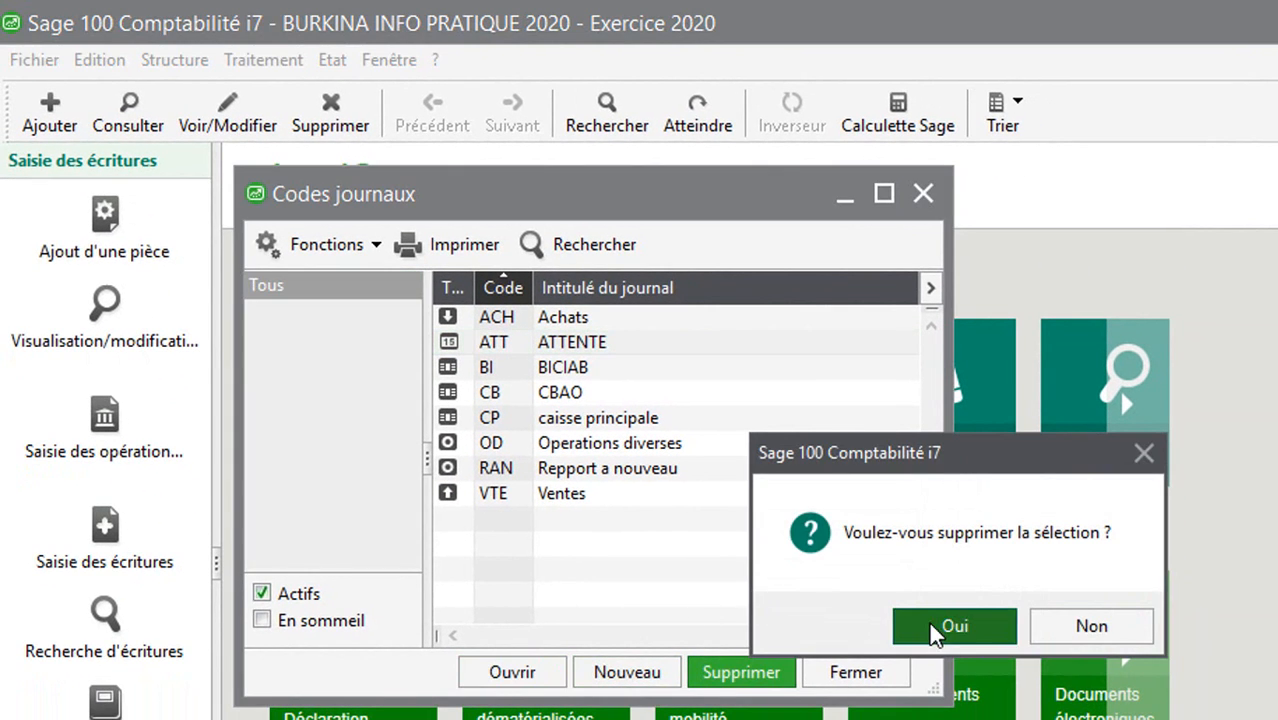
Start a new journal code of type Situation with code ATT and title ATTENTE
click(640, 673)
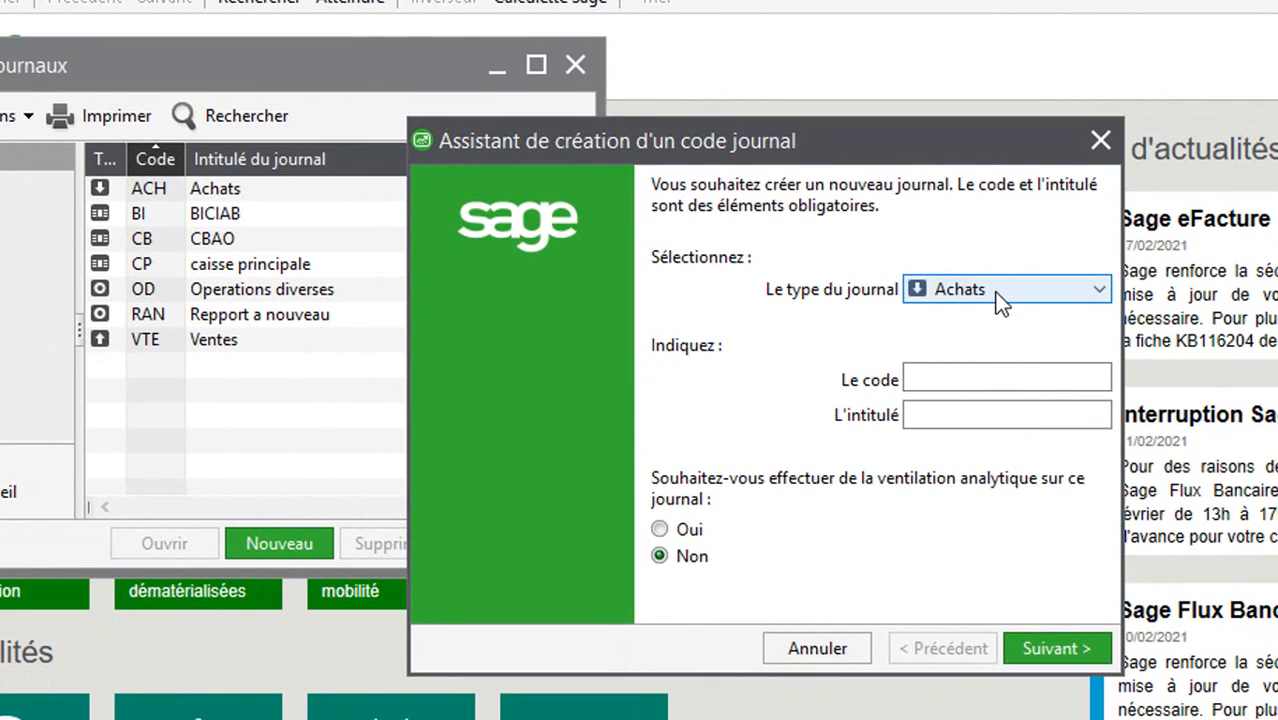
click(1268, 418)
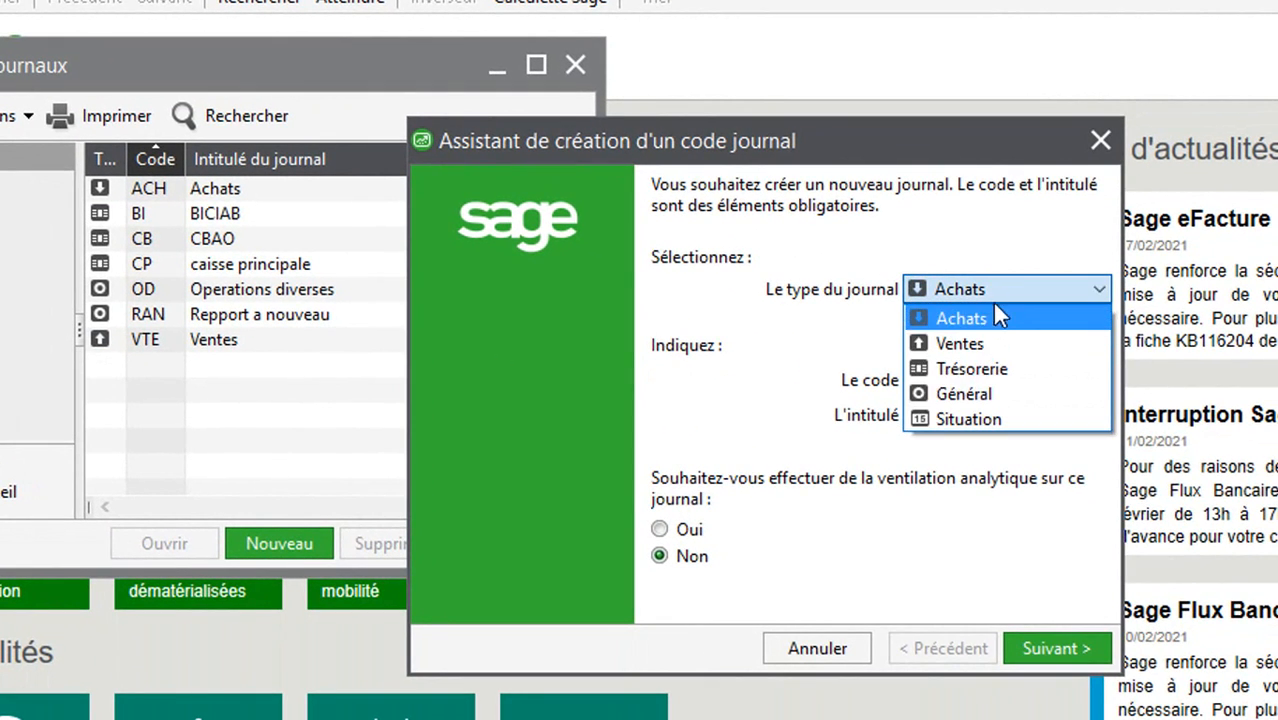
click(967, 418)
click(938, 383)
text(A)
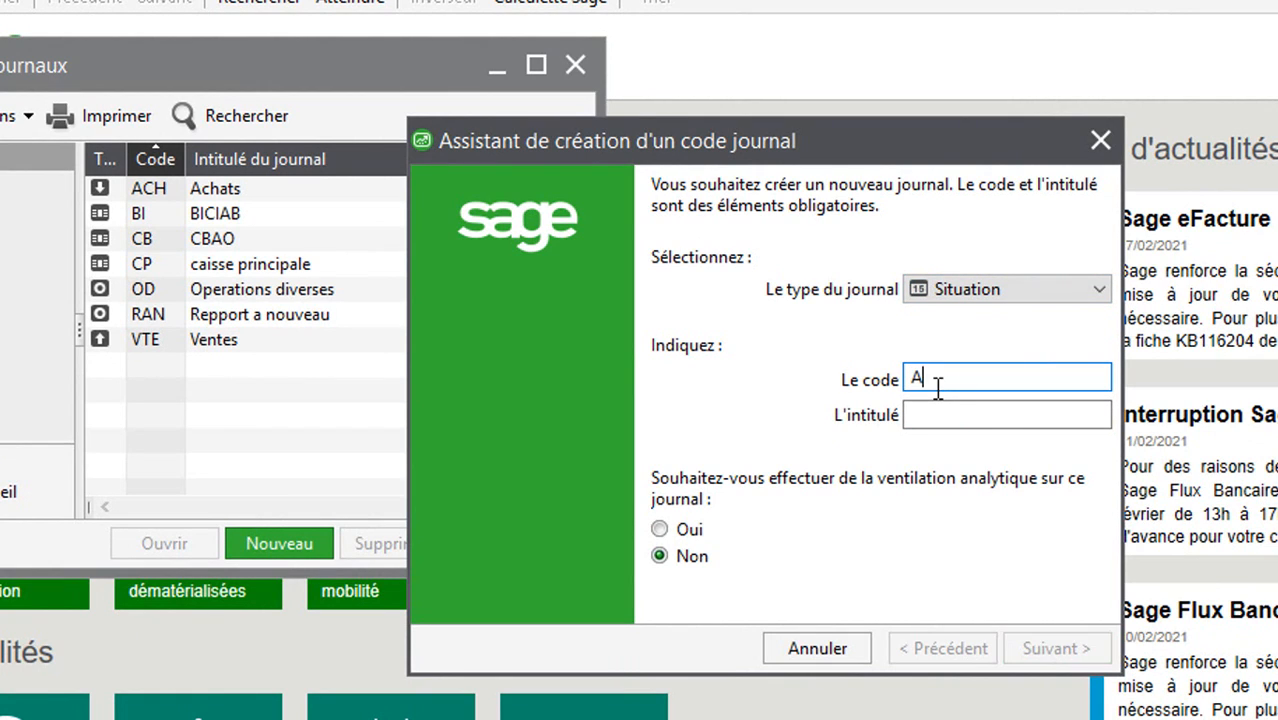
text(TT)
key(Tab)
text(A)
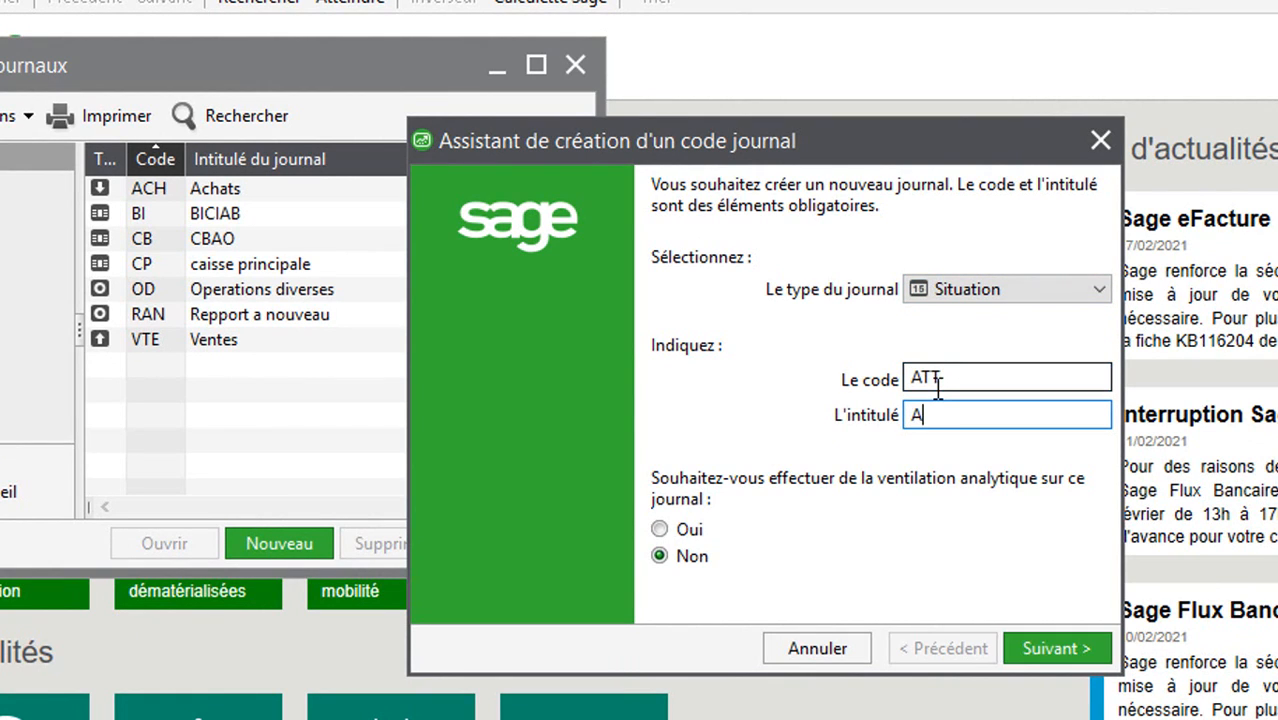
text(TTENTE)
Validate the new journal code with continuous numbering per journal, then leave the assistant and the journal codes list
click(1057, 645)
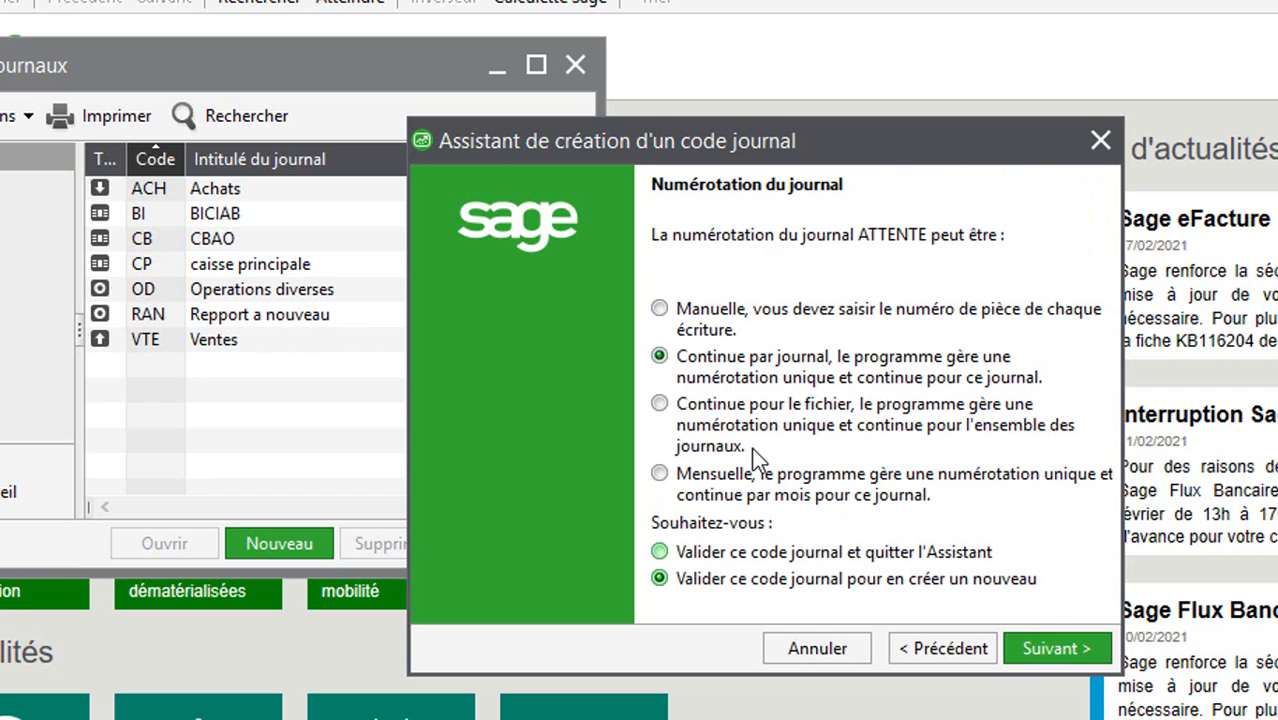
click(1073, 650)
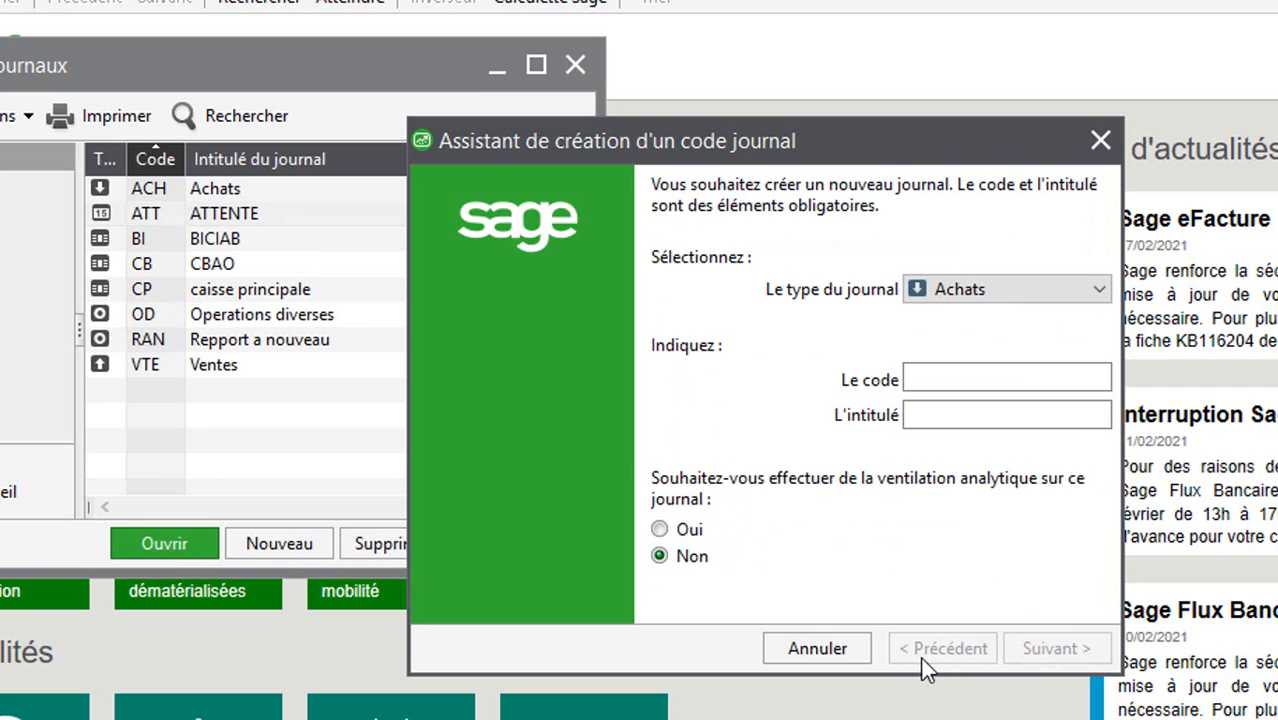
click(836, 645)
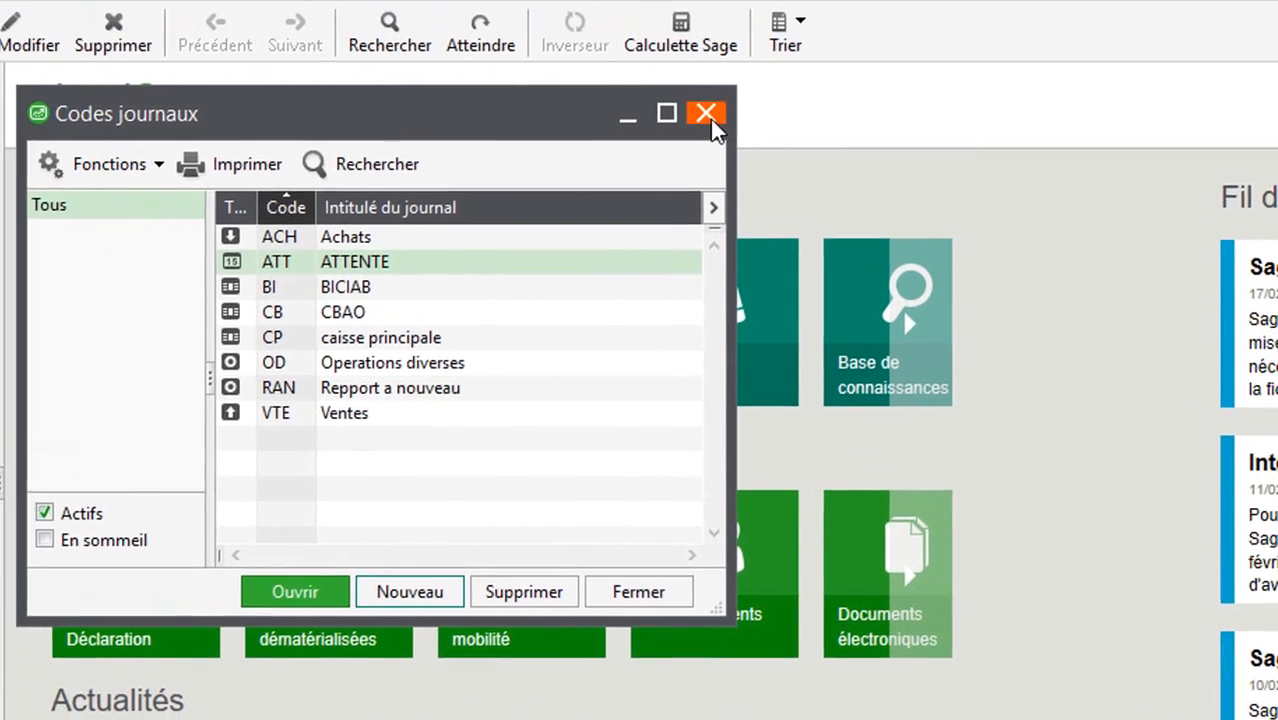
click(575, 65)
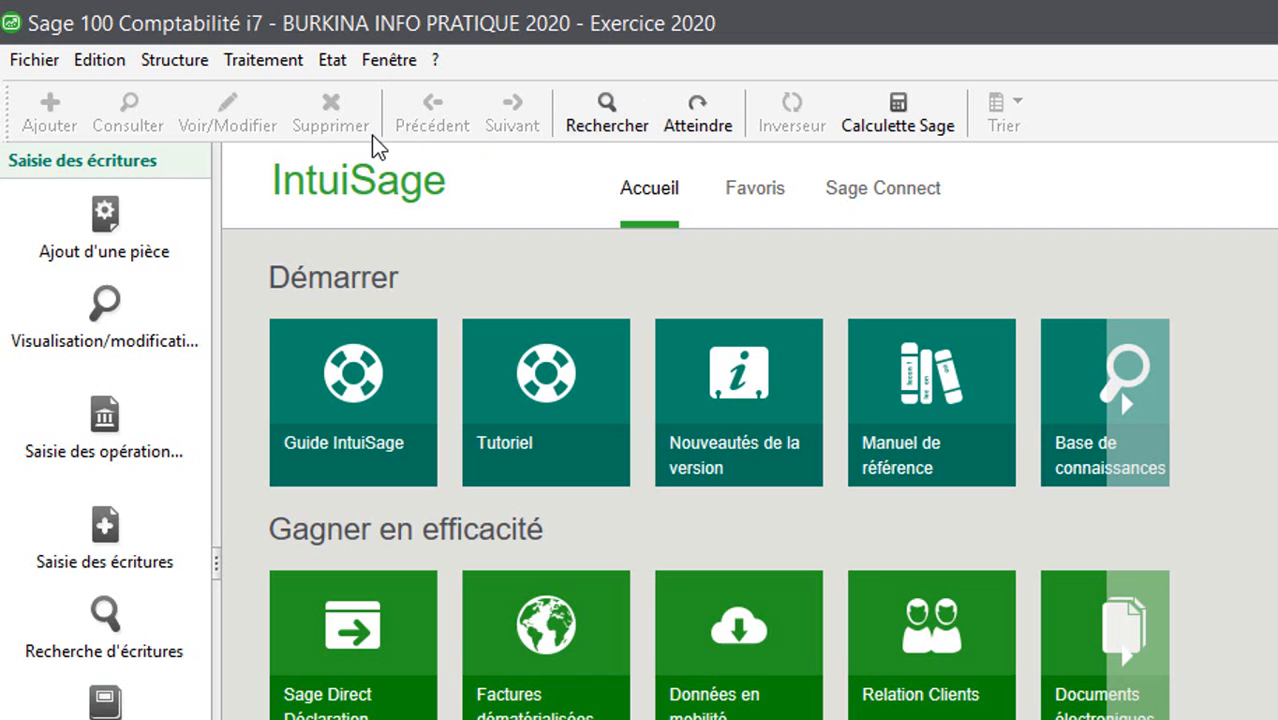
Open the ATTENTE journal for janv.20 from the journal entry list and maximize its window
click(112, 697)
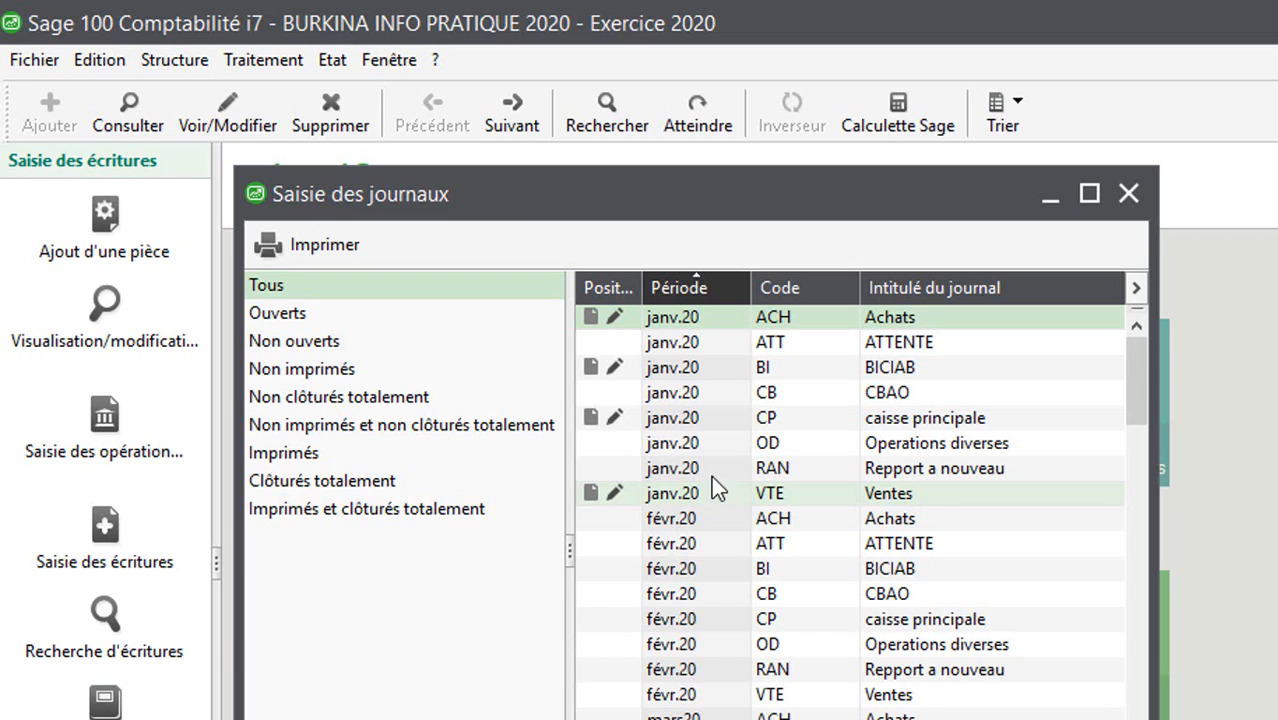
double_click(718, 345)
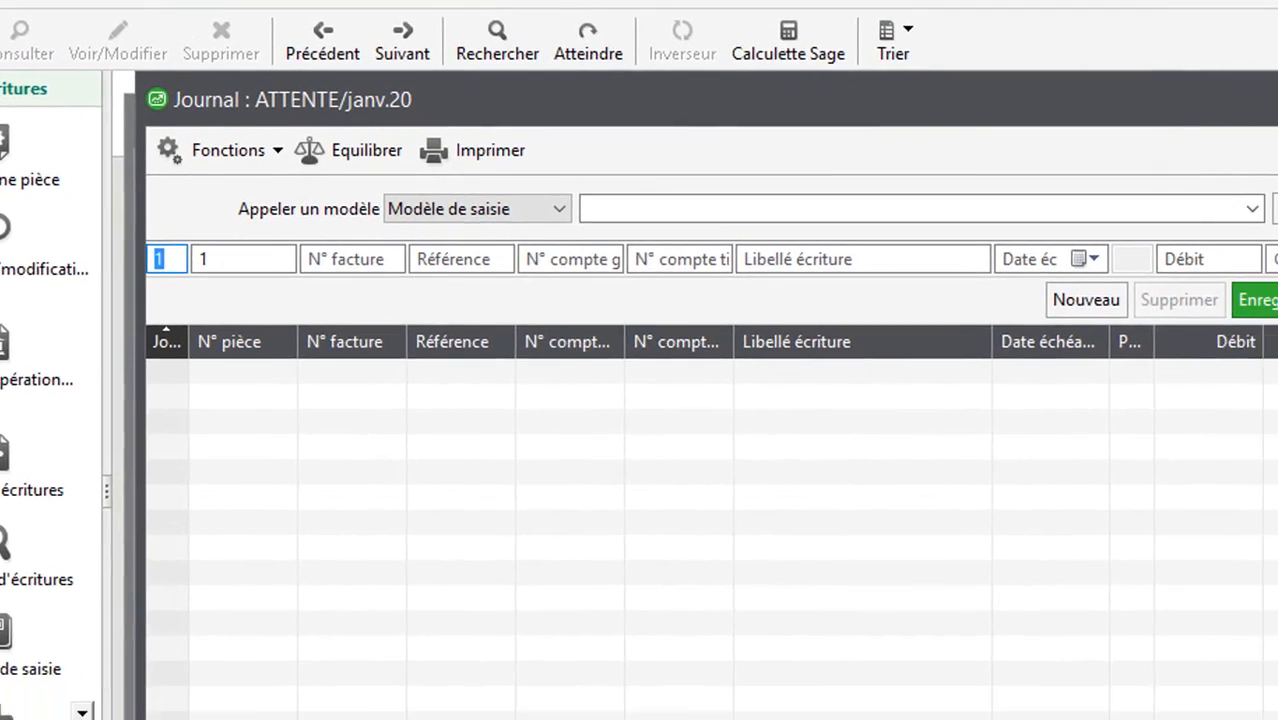
click(1240, 40)
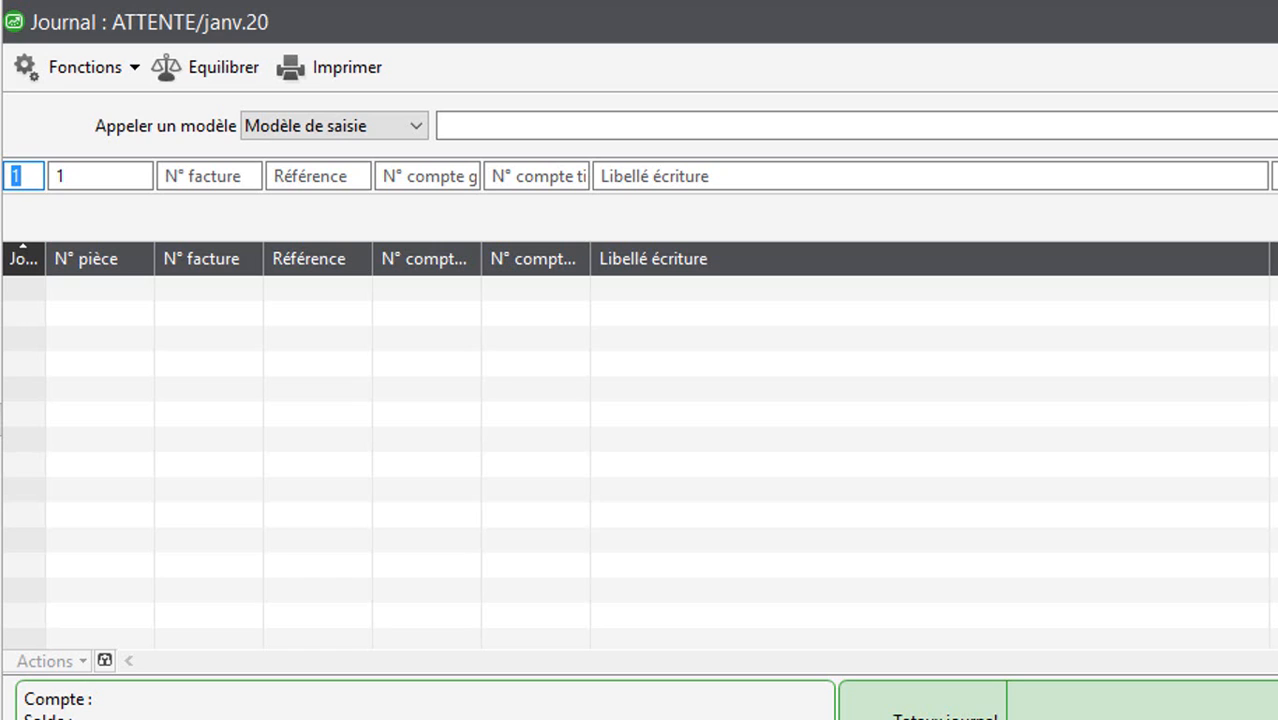
Start an entry line for day 1, piece number 1, on general account 571100
key(Tab)
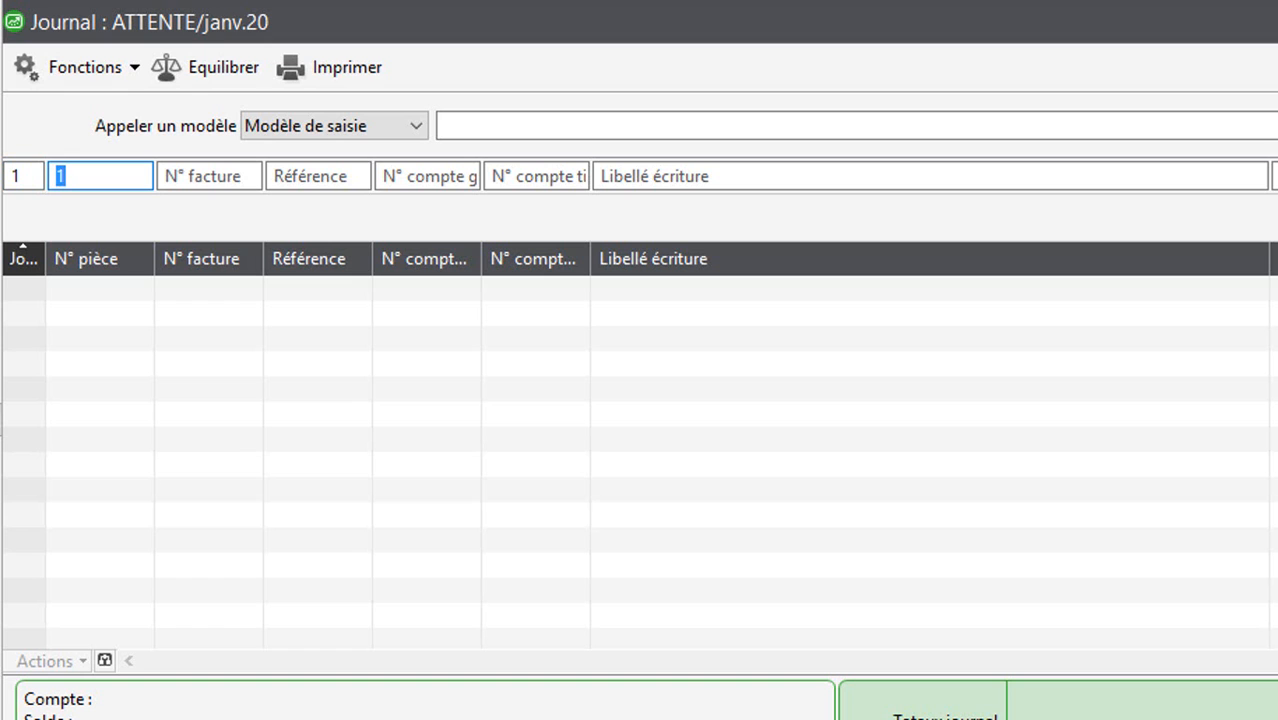
key(Tab)
key(Tab)
key(Tab)
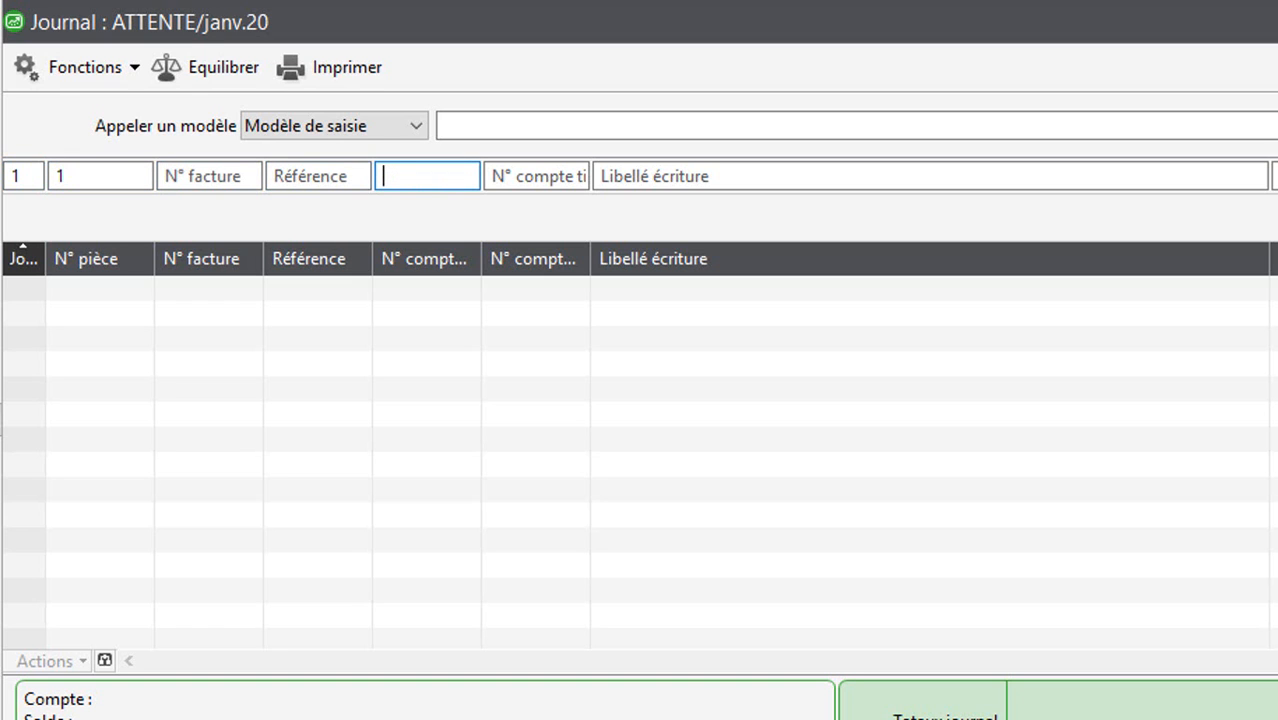
text(571100)
key(Tab)
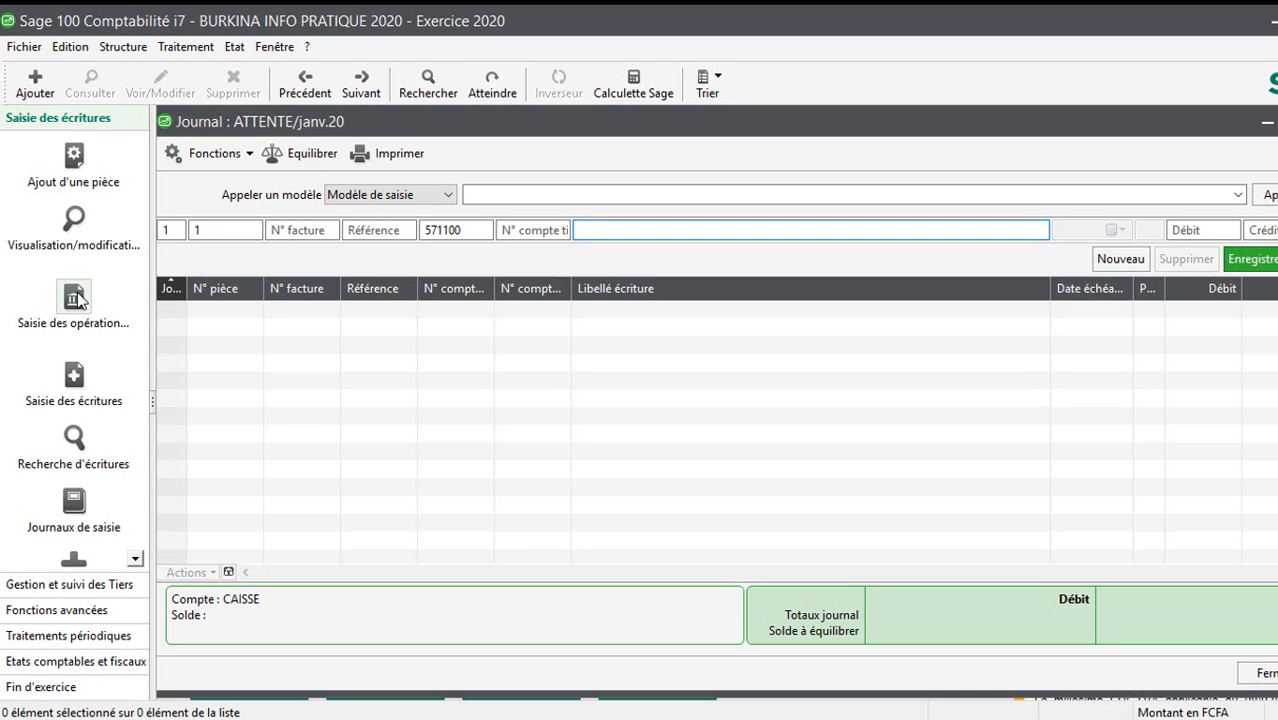
Label the entry line "Solde trésoserie 2019" and record it with a debit of 1.500.000
text(s)
key(BackSpace)
text(SOlde)
key(BackSpace)
key(BackSpace)
key(BackSpace)
key(BackSpace)
text(olde trésoer)
key(BackSpace)
key(BackSpace)
text(serie 2019)
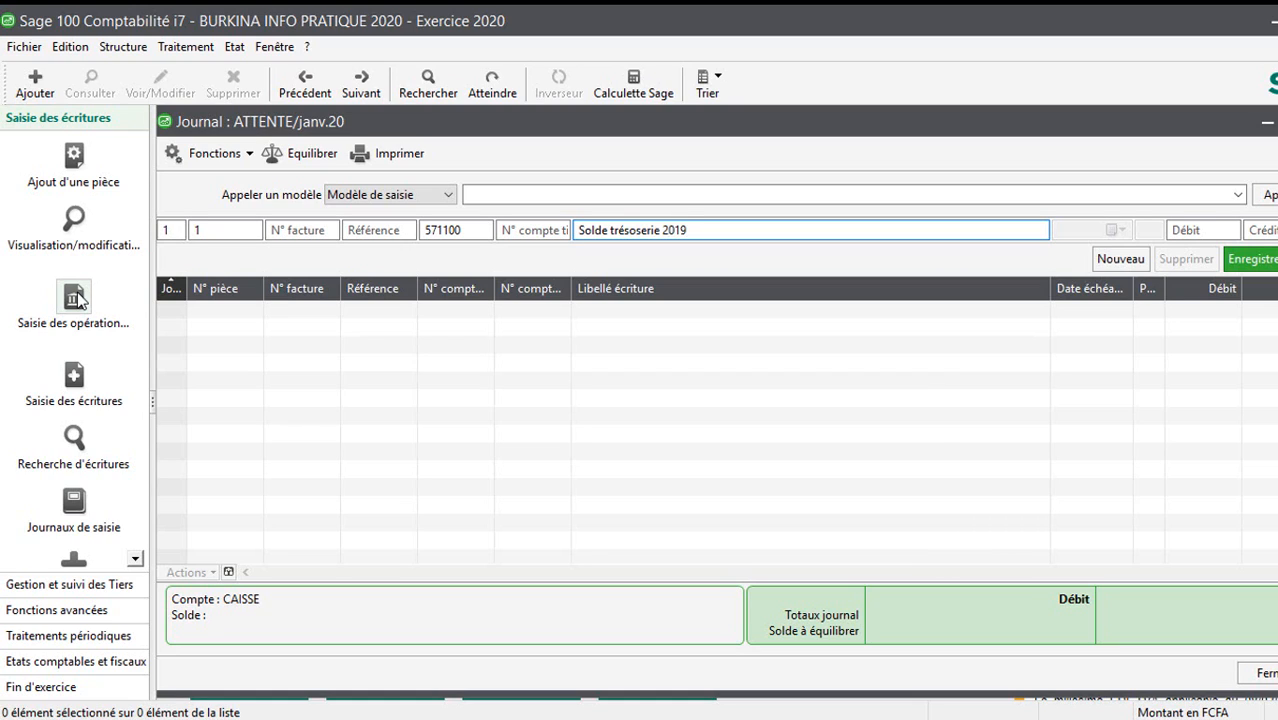
key(Tab)
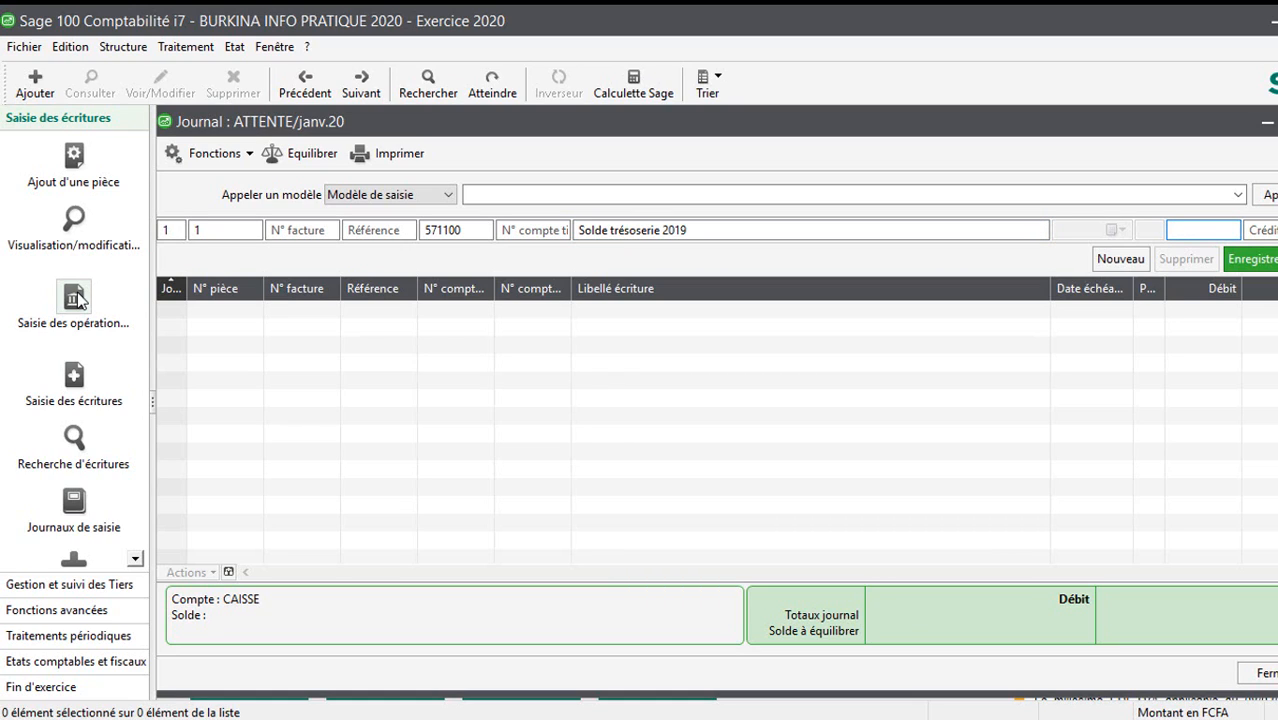
text(1.500.000)
key(Return)
Record a second line with the same label on general account 521200 with a debit of 8.500.000
key(Tab)
key(Tab)
key(Tab)
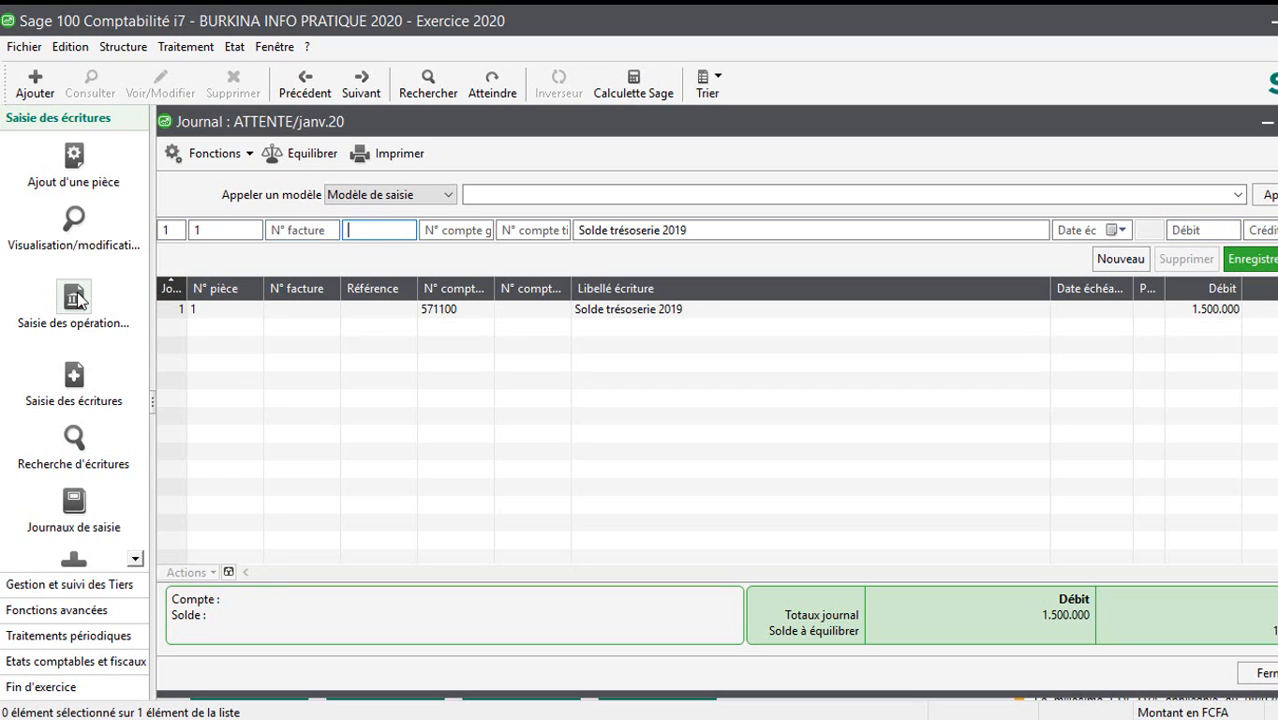
text(521200)
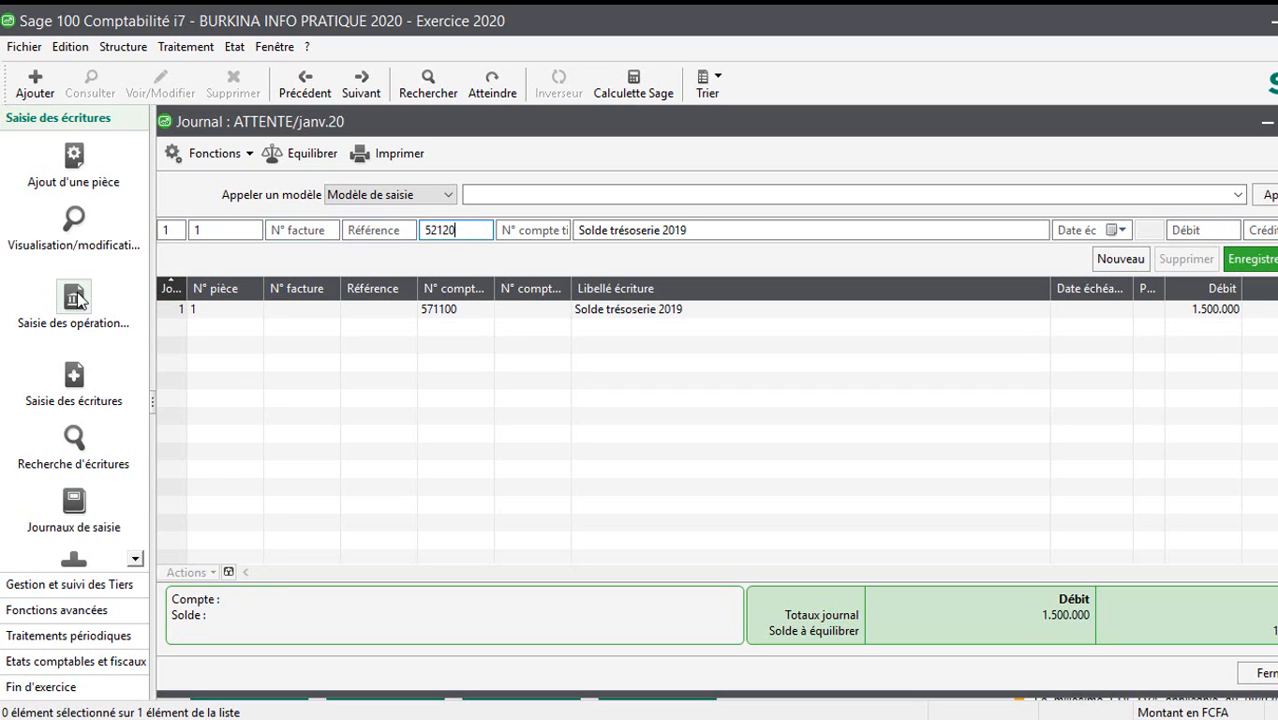
key(Tab)
key(Tab)
text(8.500.0)
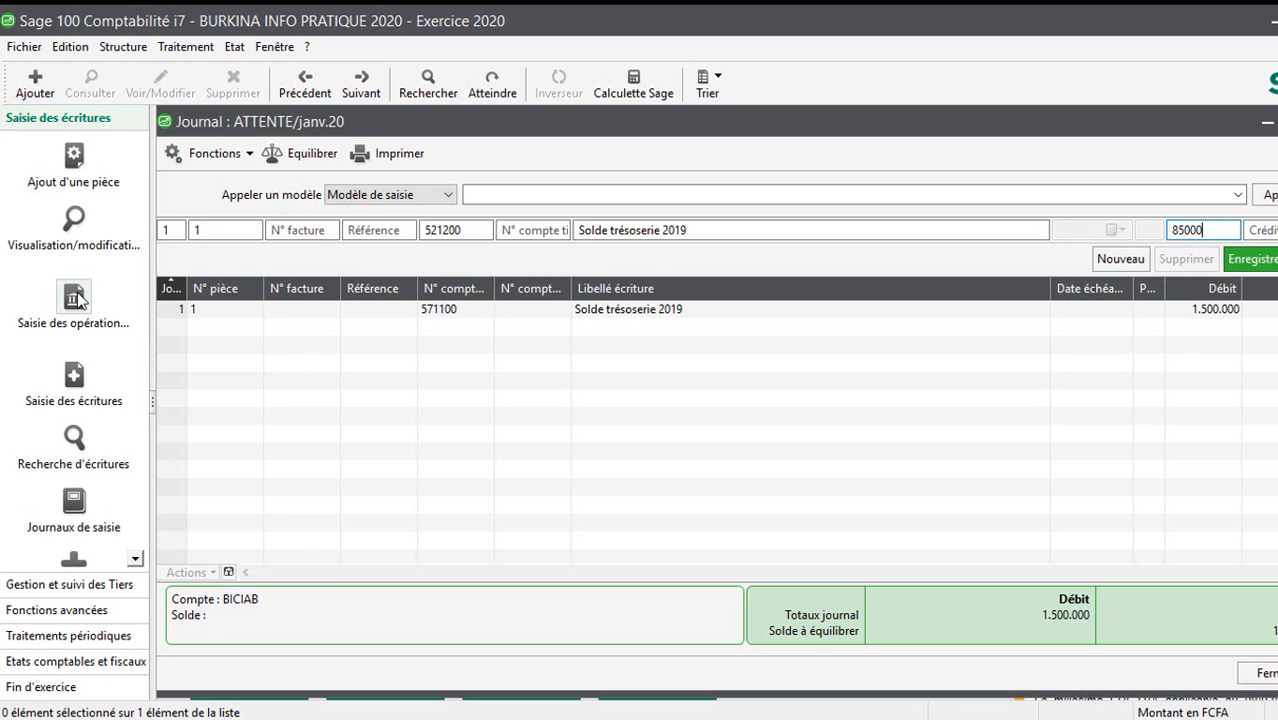
text(000)
key(Return)
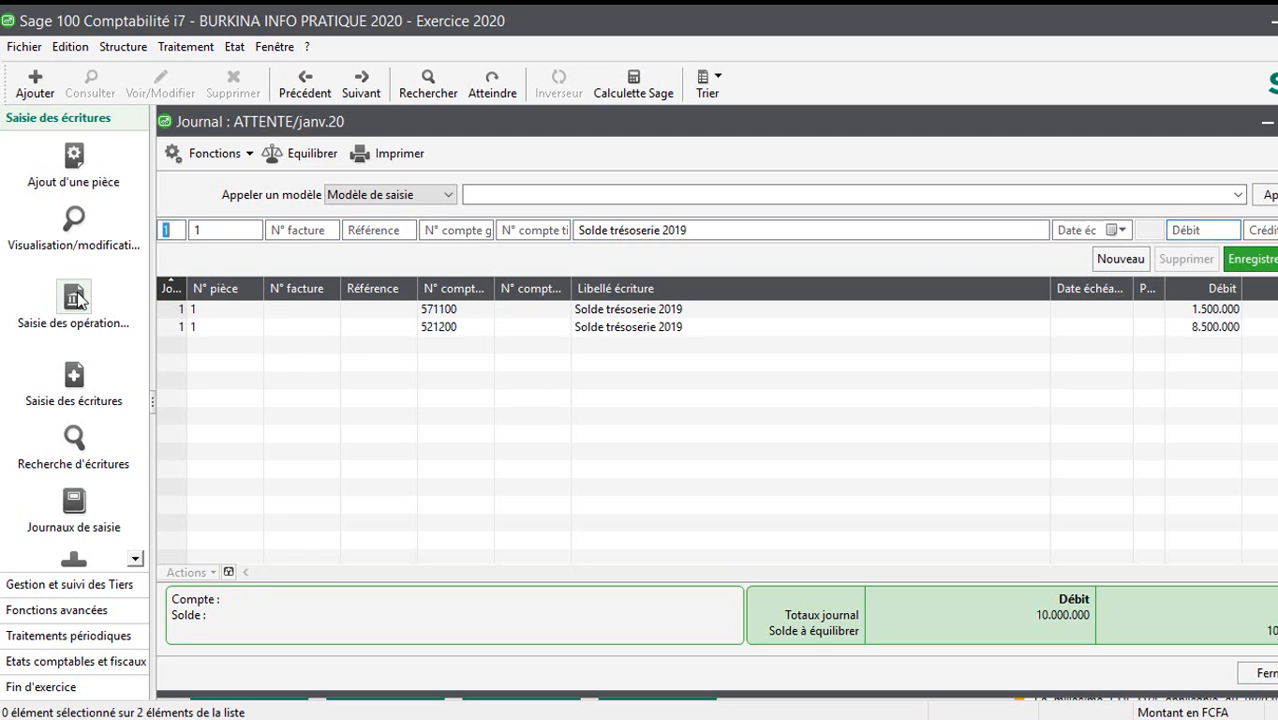
Start a third entry line on general account 471000, COMPTES D'ATTENTE
key(Tab)
key(Tab)
key(Tab)
key(Tab)
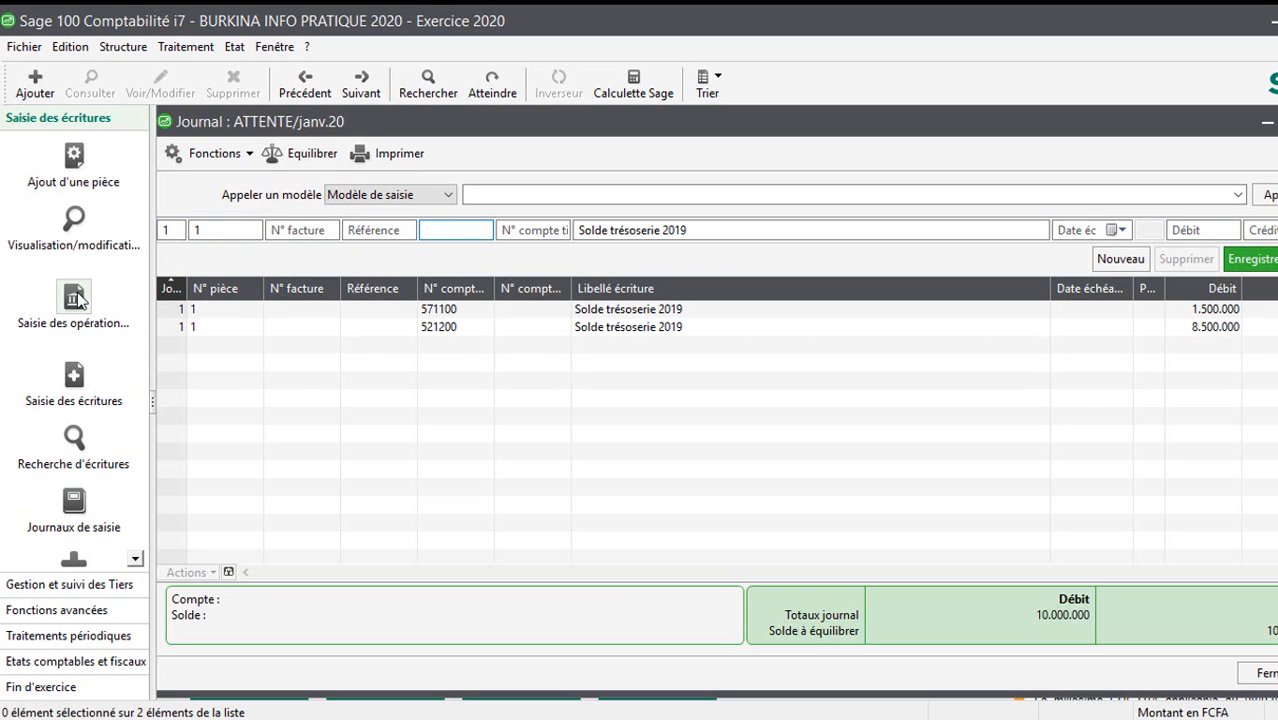
text(471)
key(Tab)
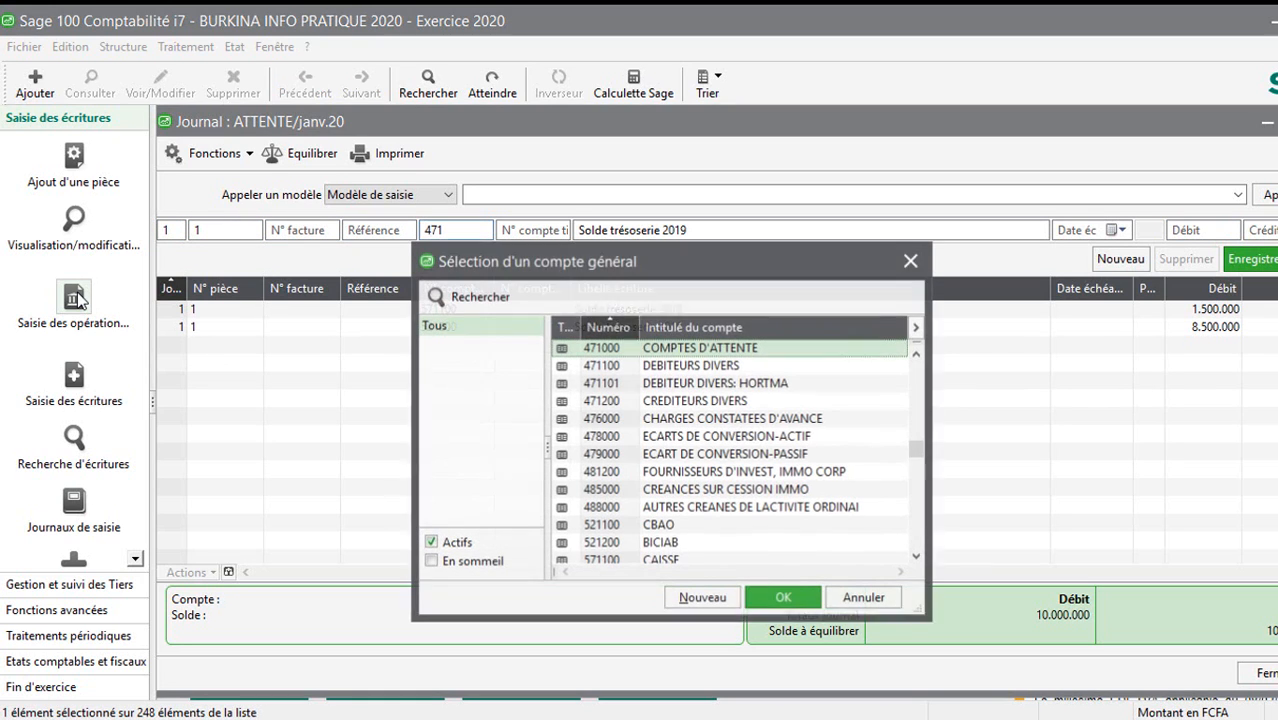
double_click(733, 350)
Balance the entry automatically on the credit side, record the line, and close the journal and the journal list
key(Tab)
key(Tab)
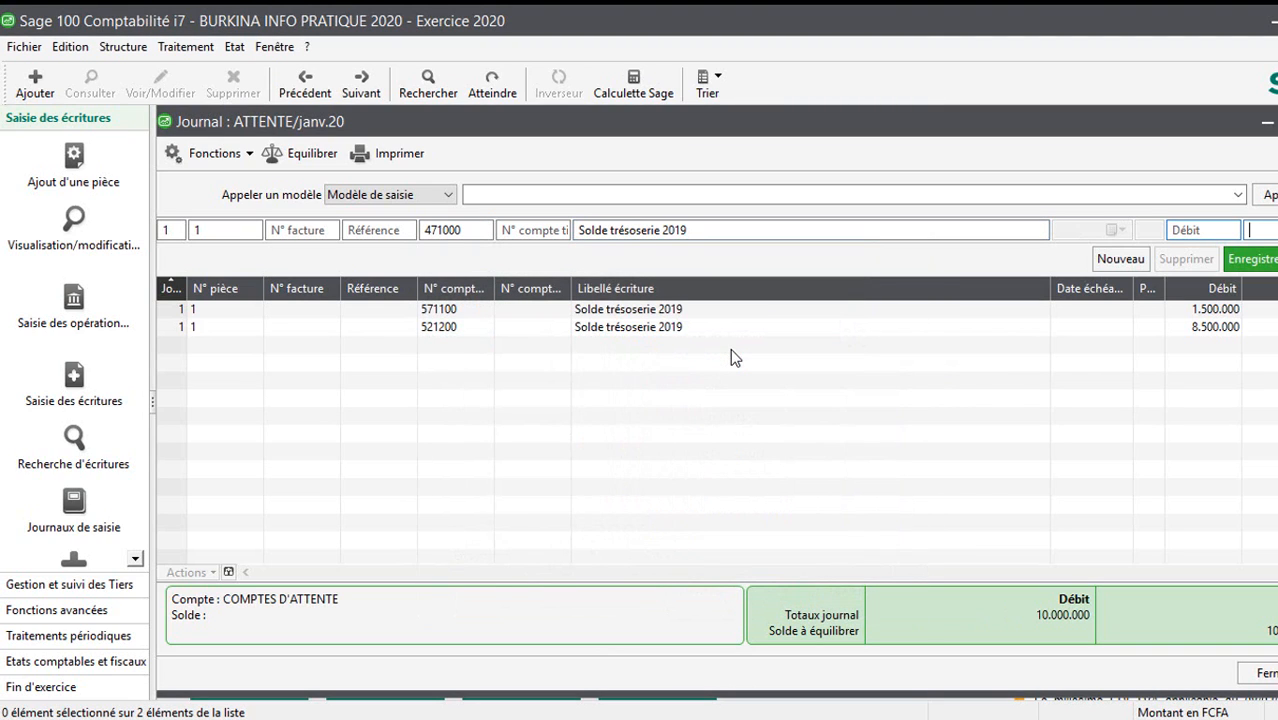
click(311, 155)
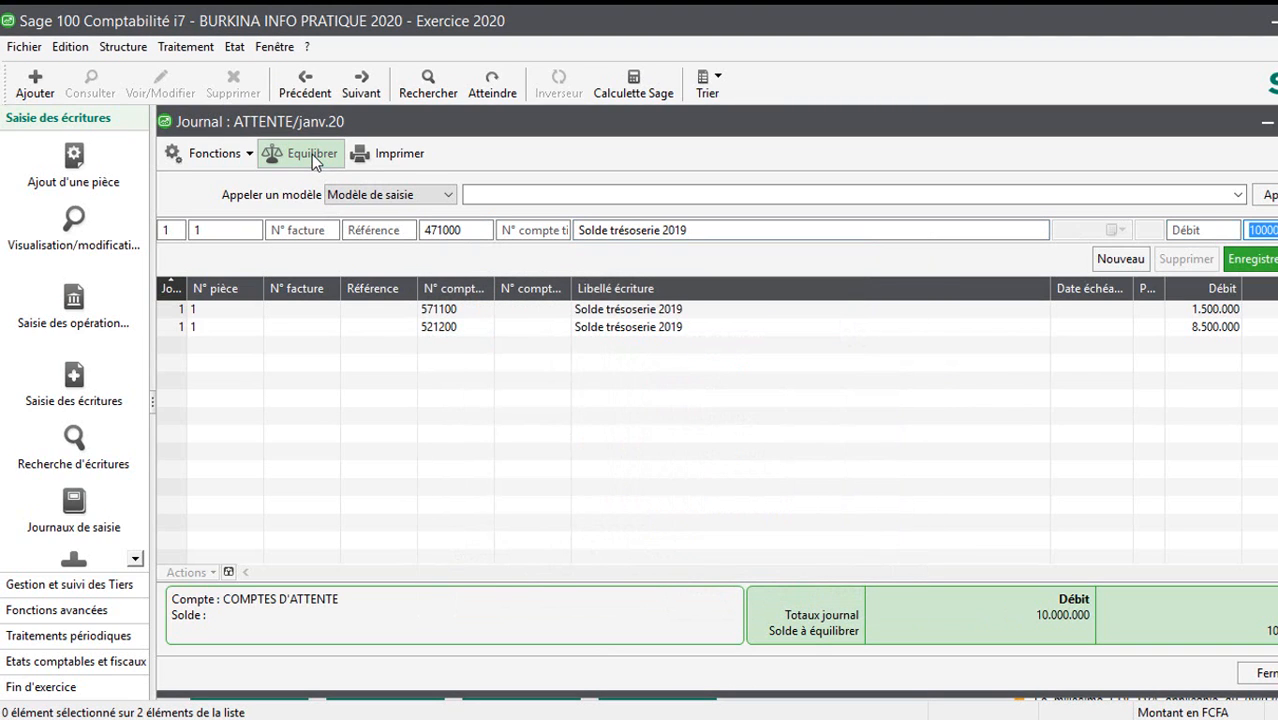
key(Return)
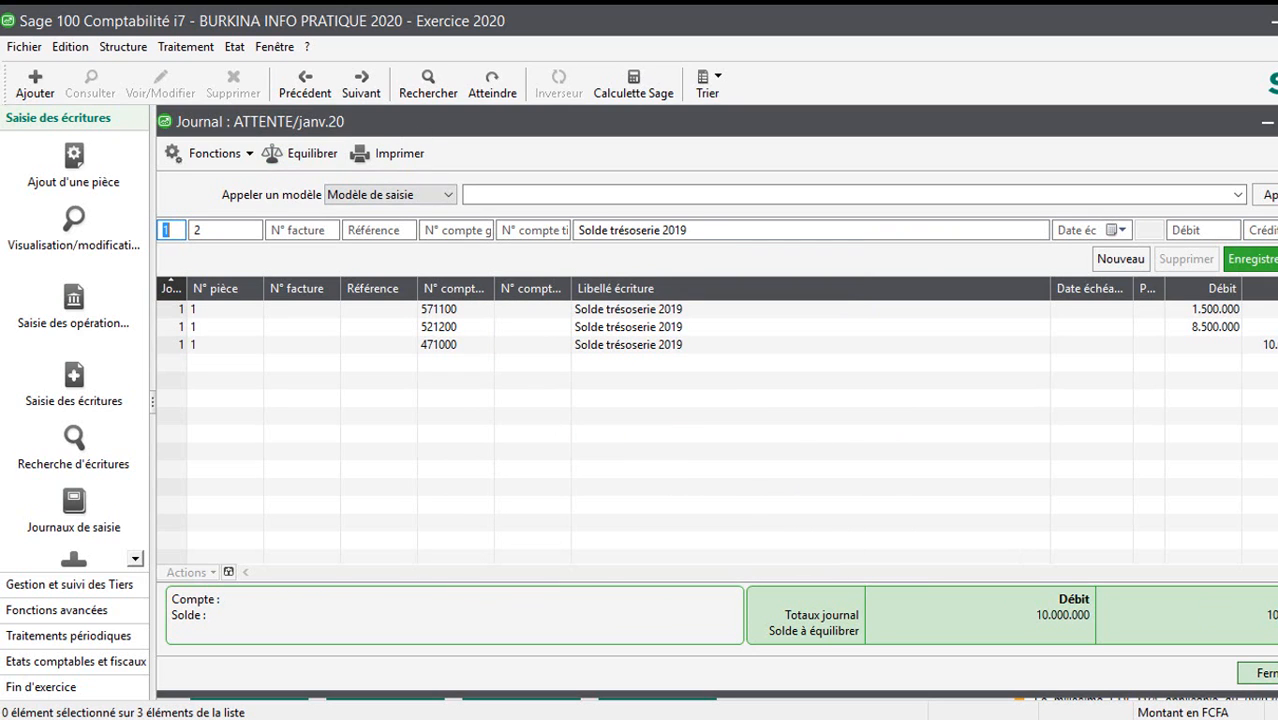
click(1267, 673)
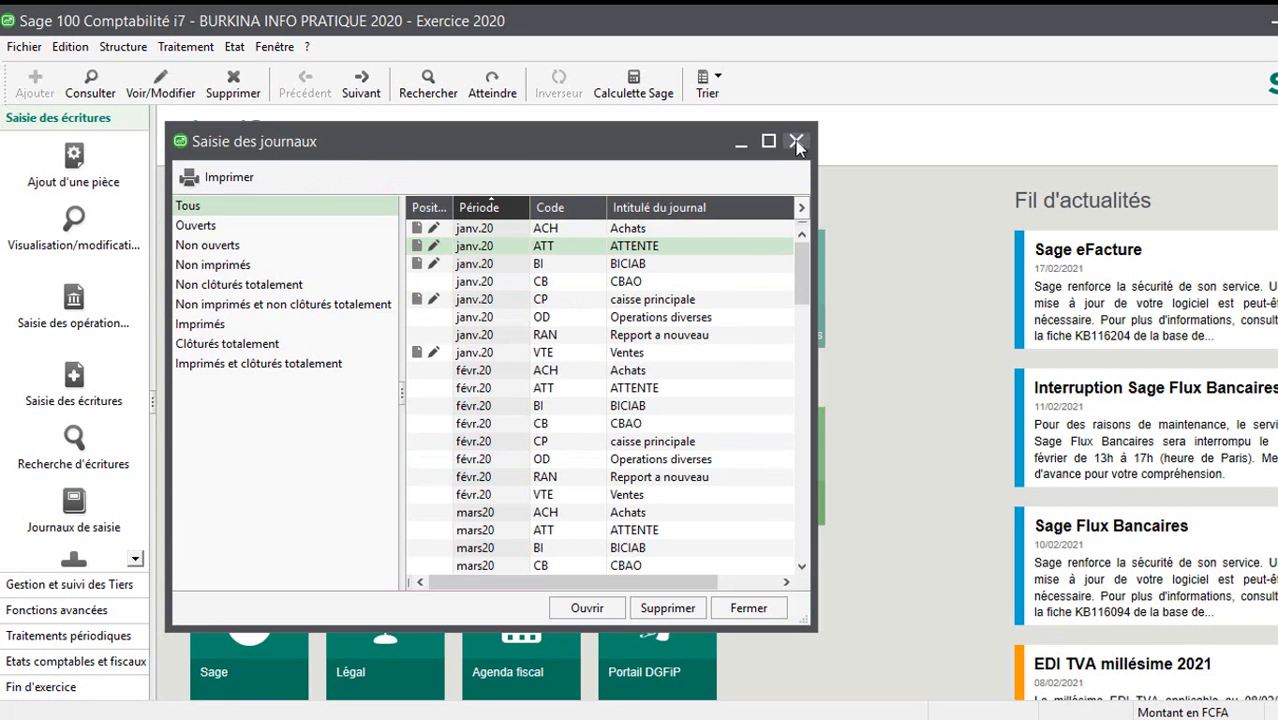
click(796, 143)
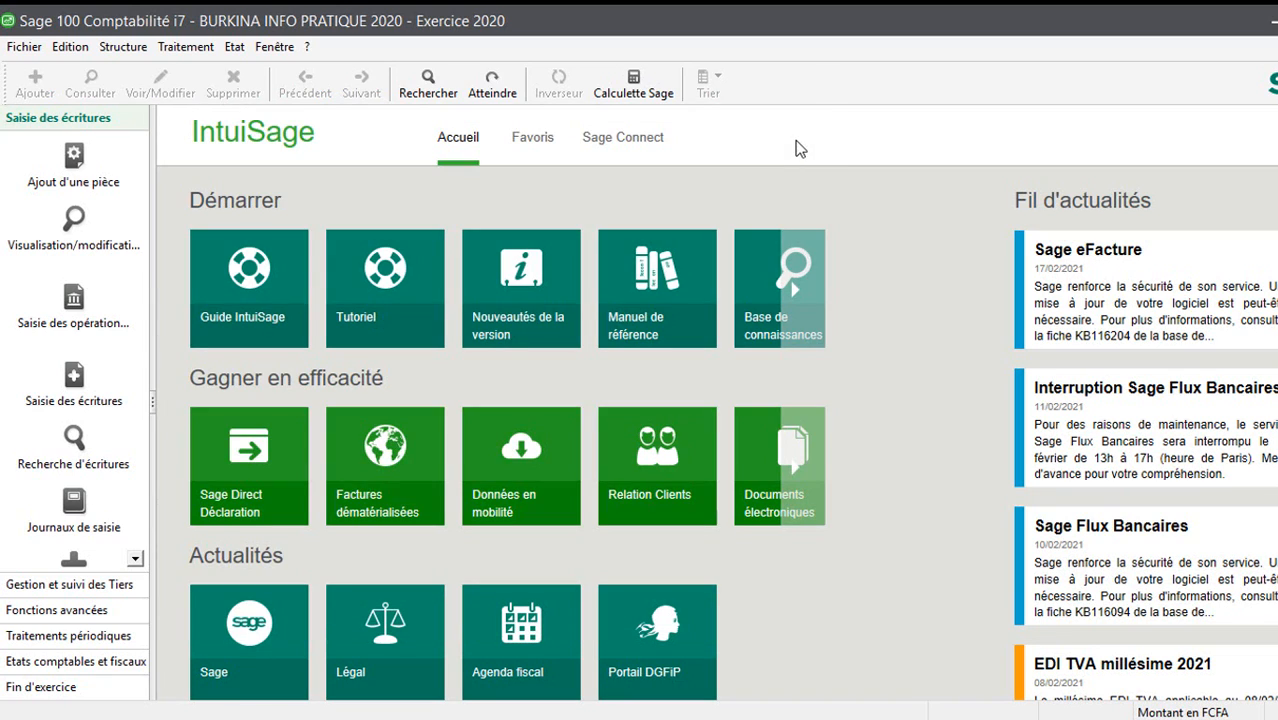
Open the BICIAB journal for janv.20 to check its previous balance
click(231, 50)
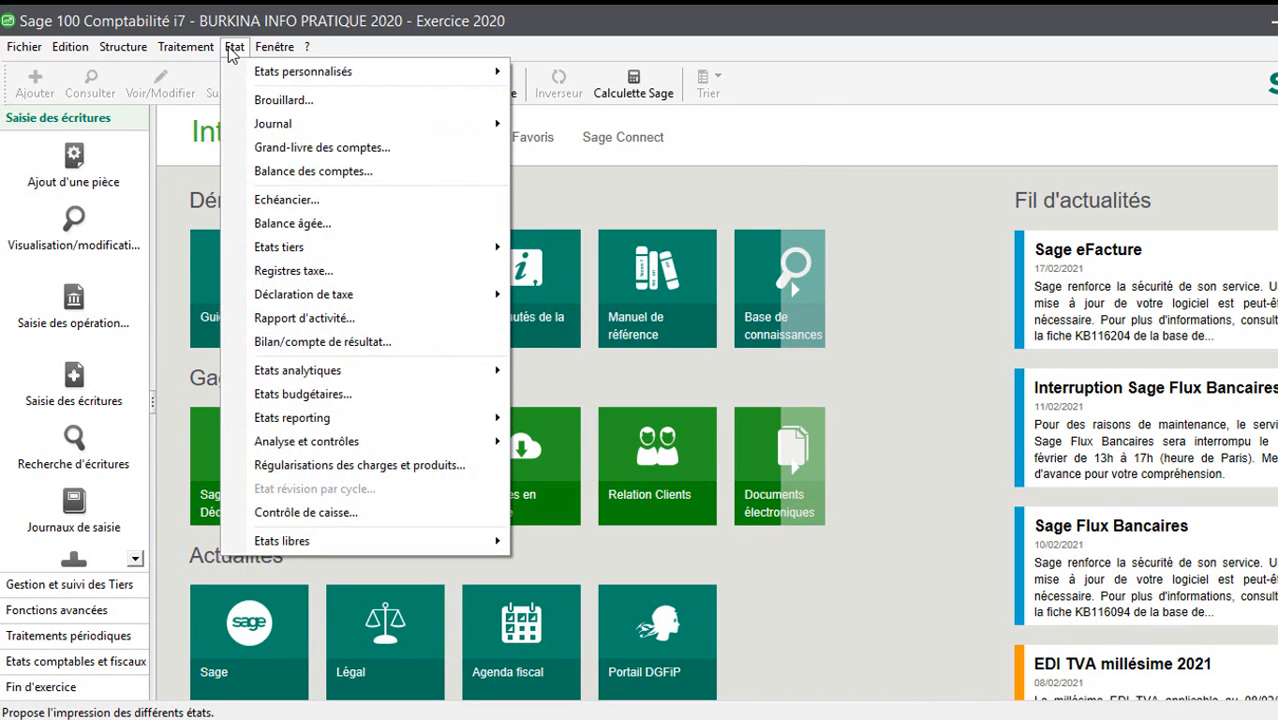
click(75, 500)
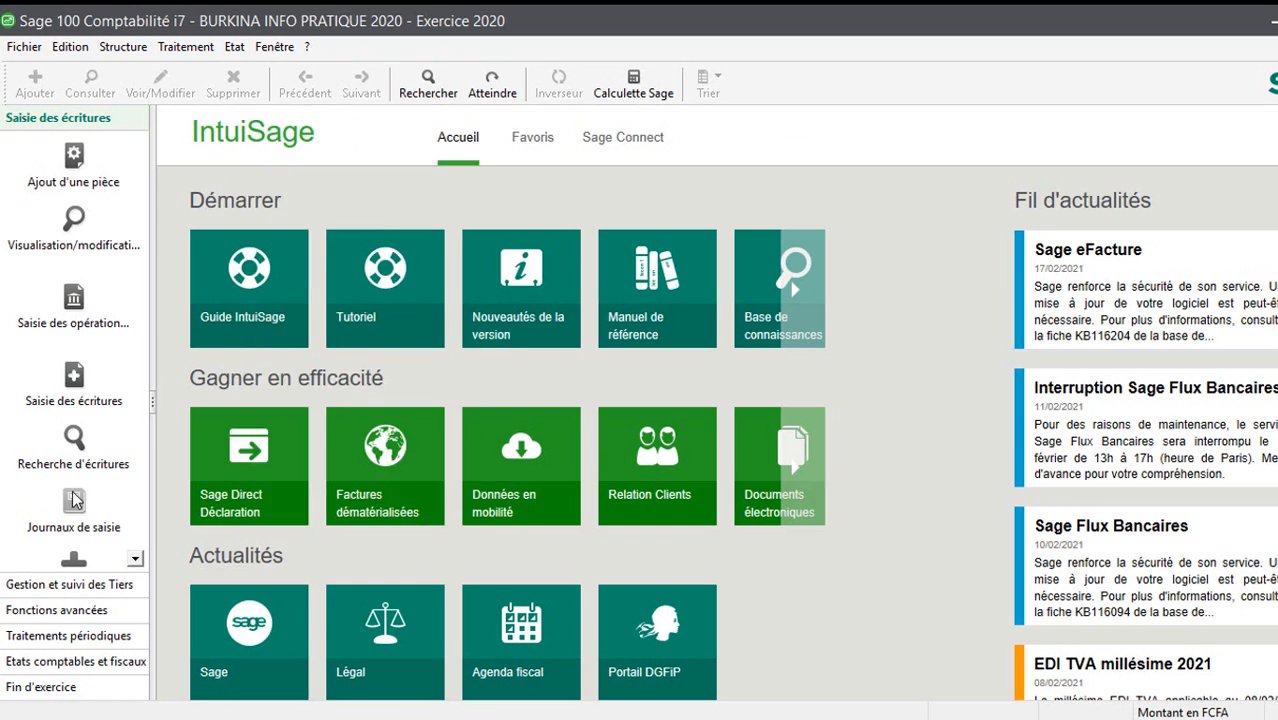
click(73, 500)
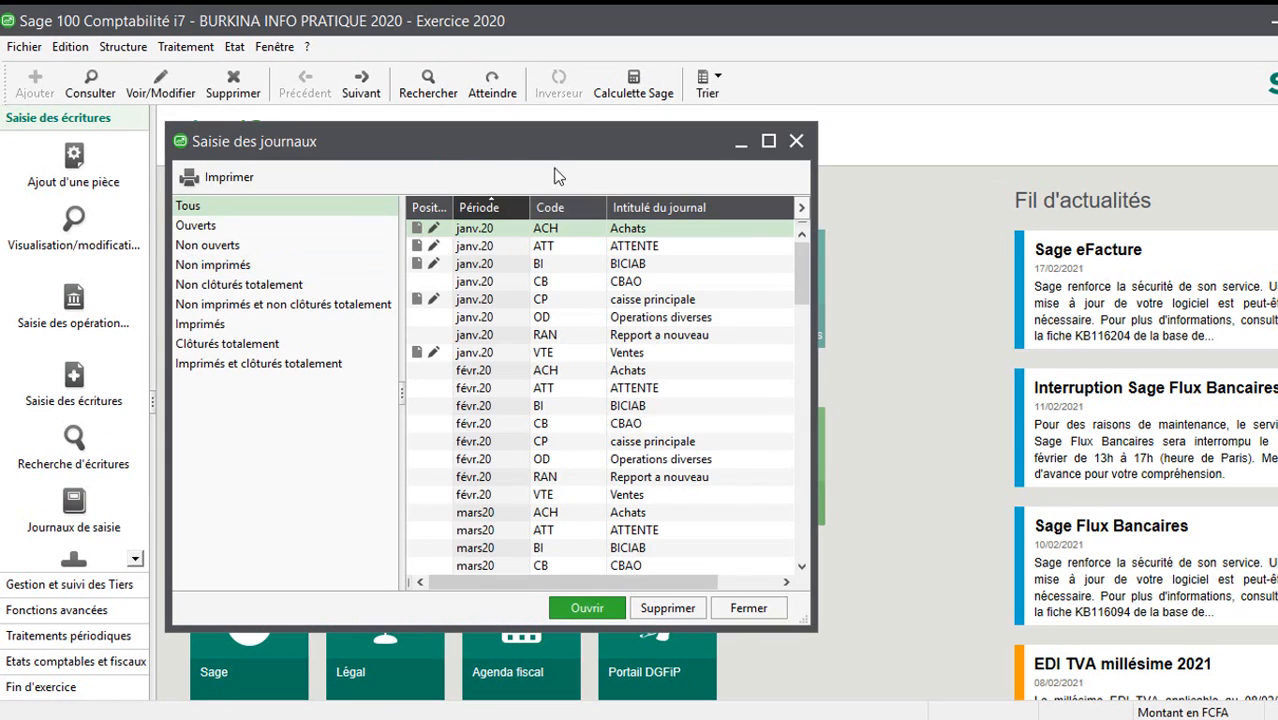
double_click(585, 272)
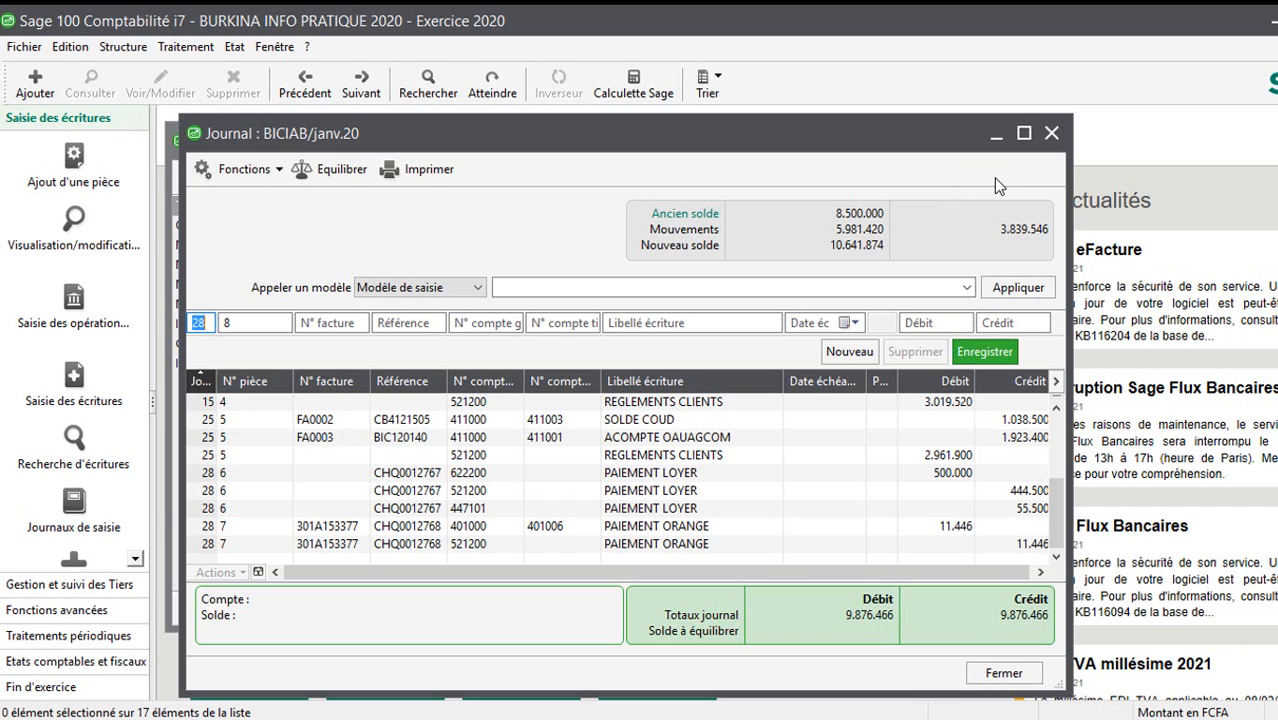
Close the BICIAB journal and the journal list, and open the Grand-livre des comptes report settings
click(1051, 134)
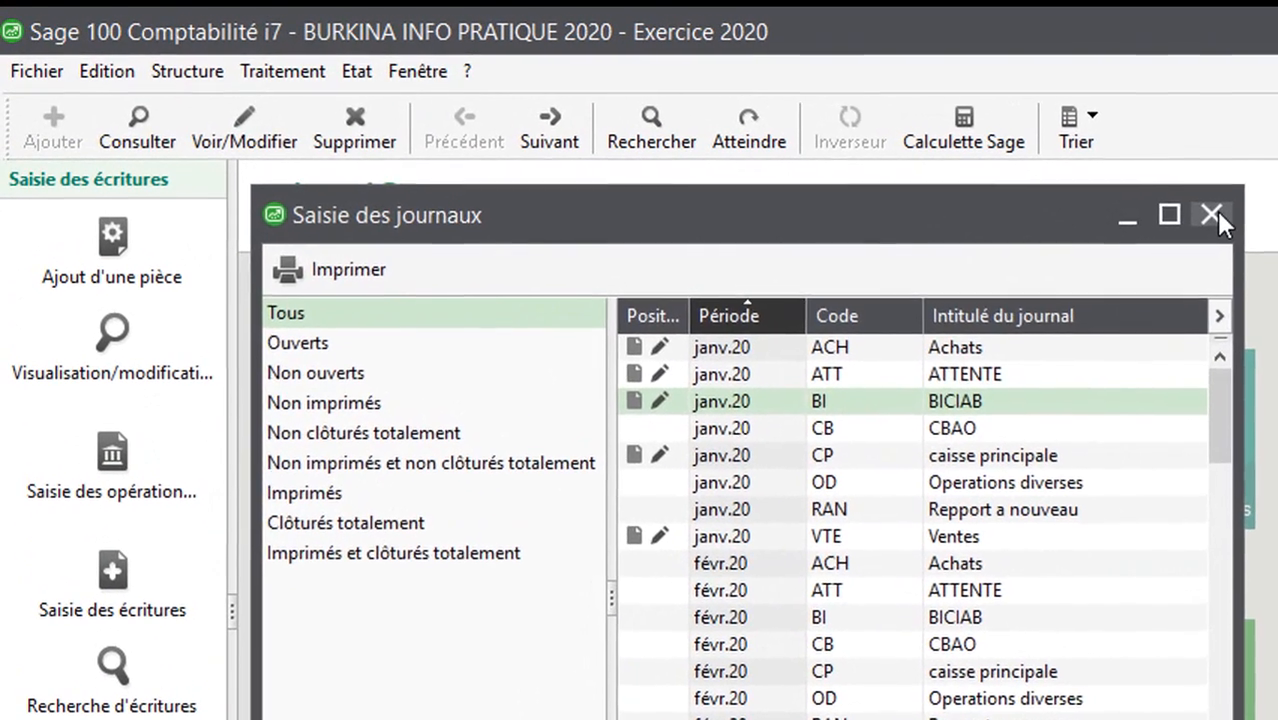
click(800, 138)
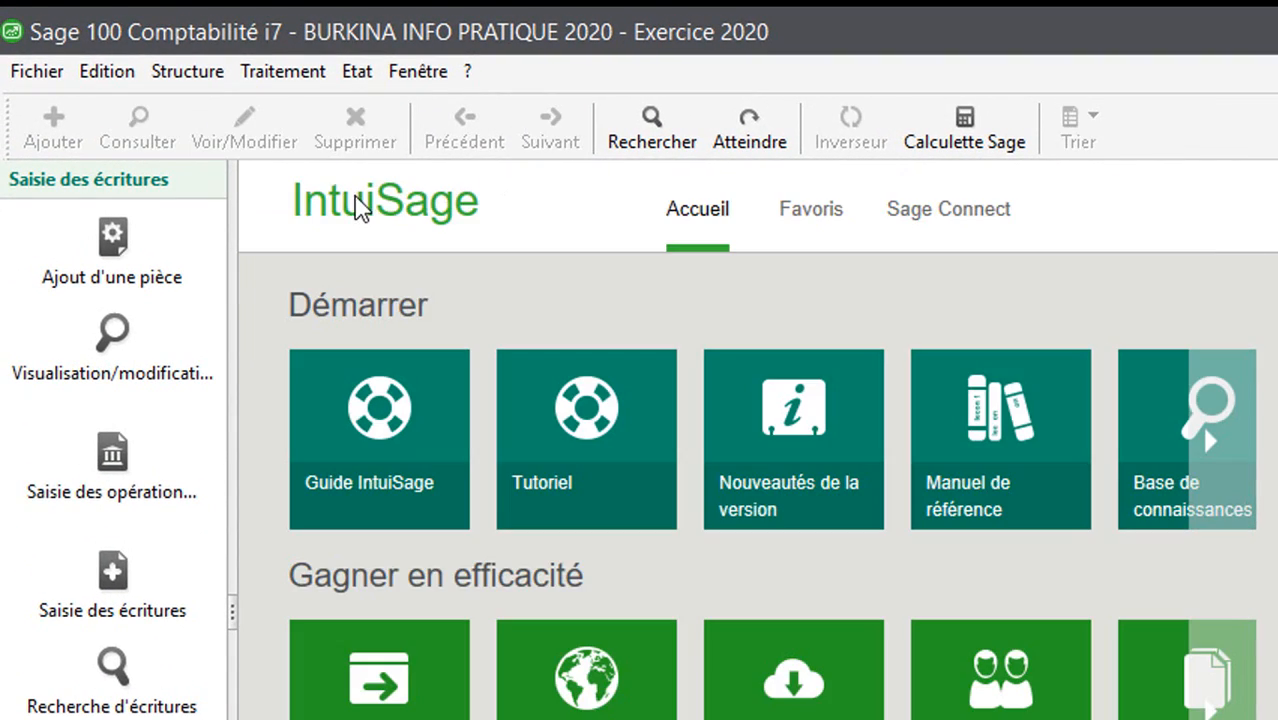
click(357, 74)
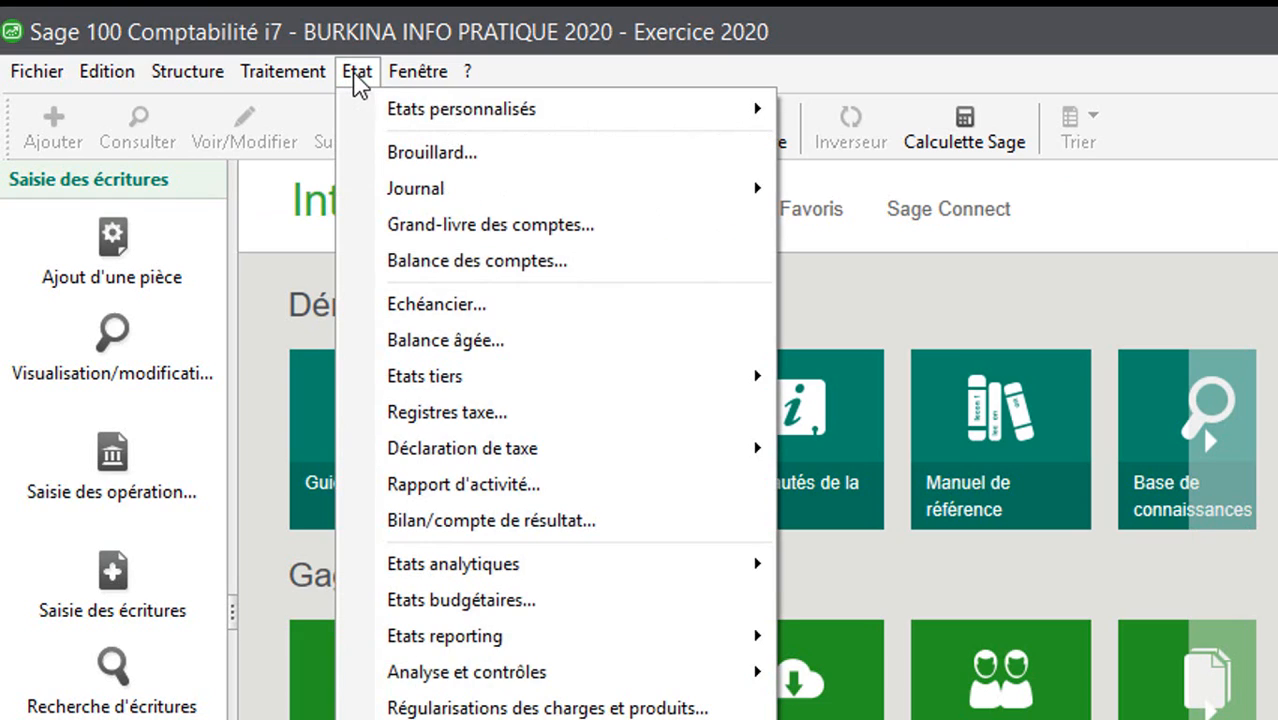
click(471, 225)
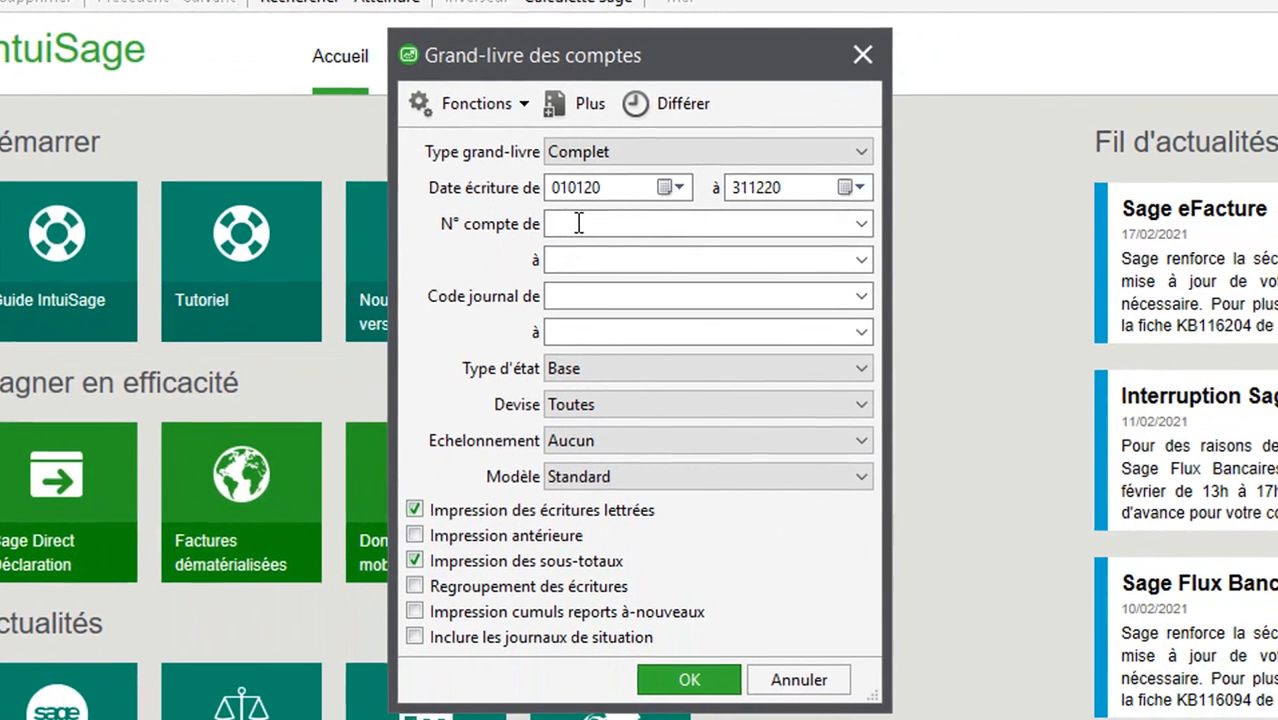
Restrict the general ledger to account 521200 only and set the end of its entry date range to 310120
click(819, 331)
text(521)
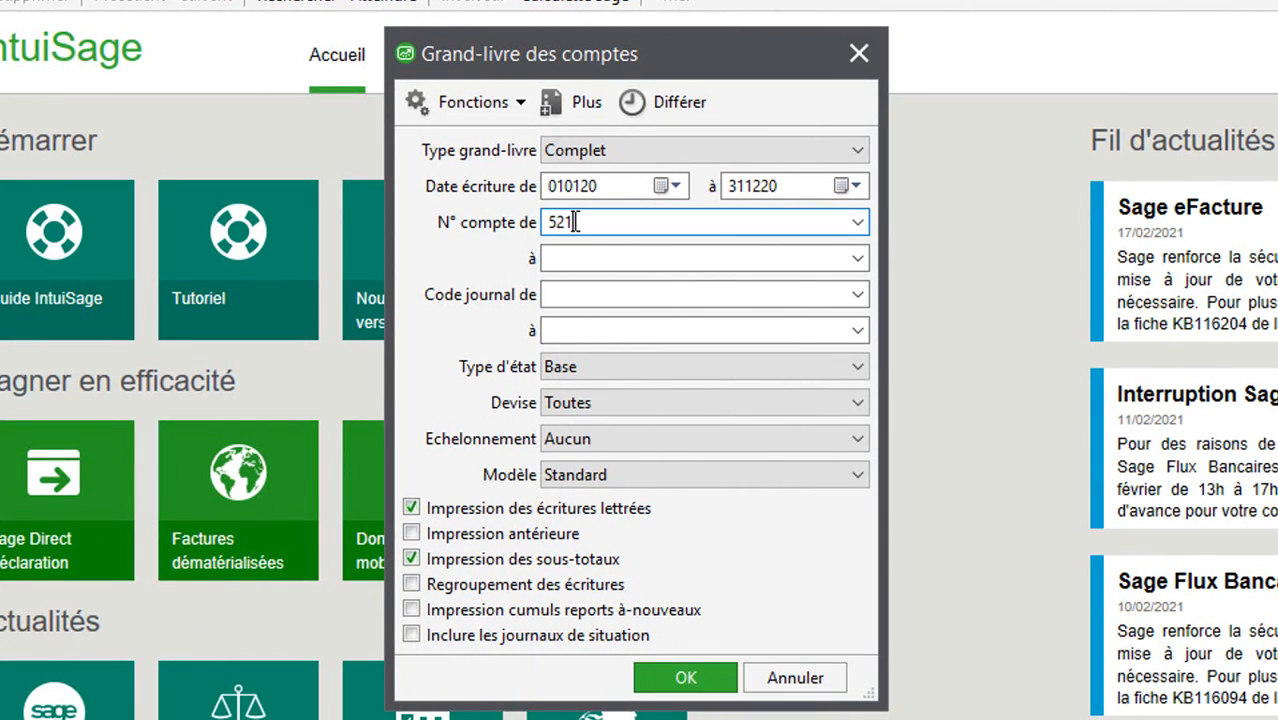
text(200)
key(Tab)
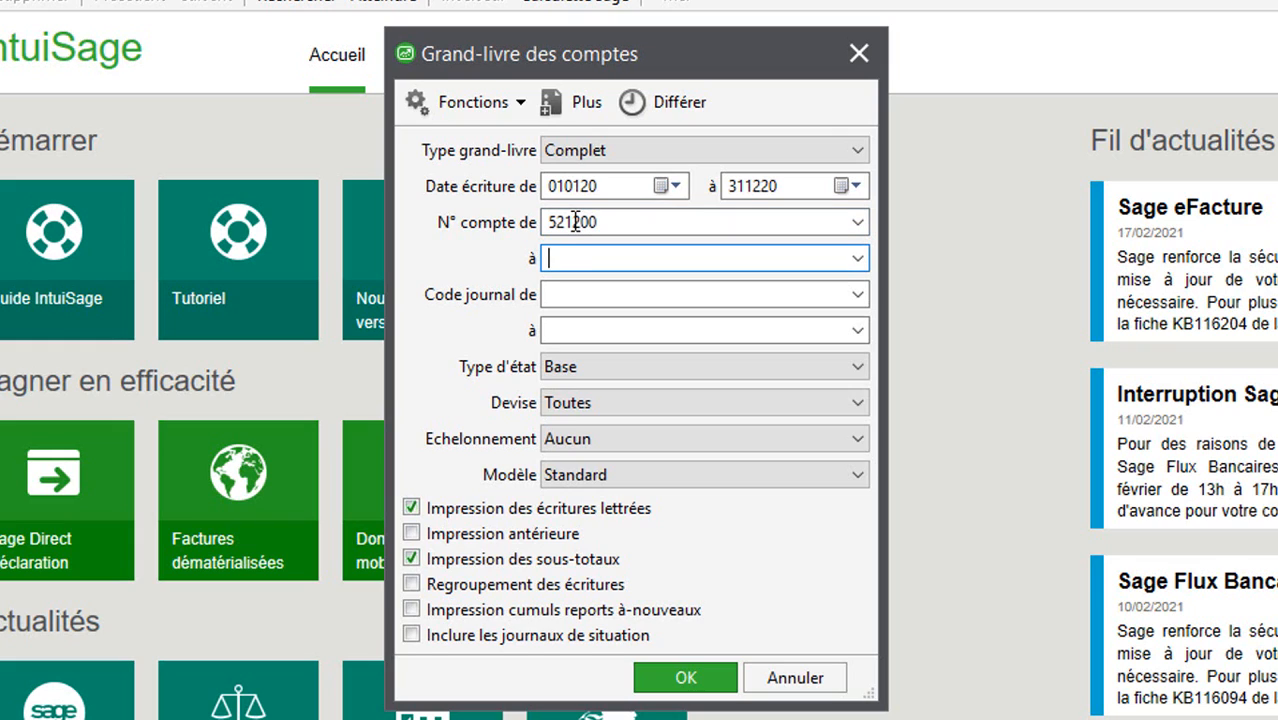
text(521200)
click(790, 190)
text(2)
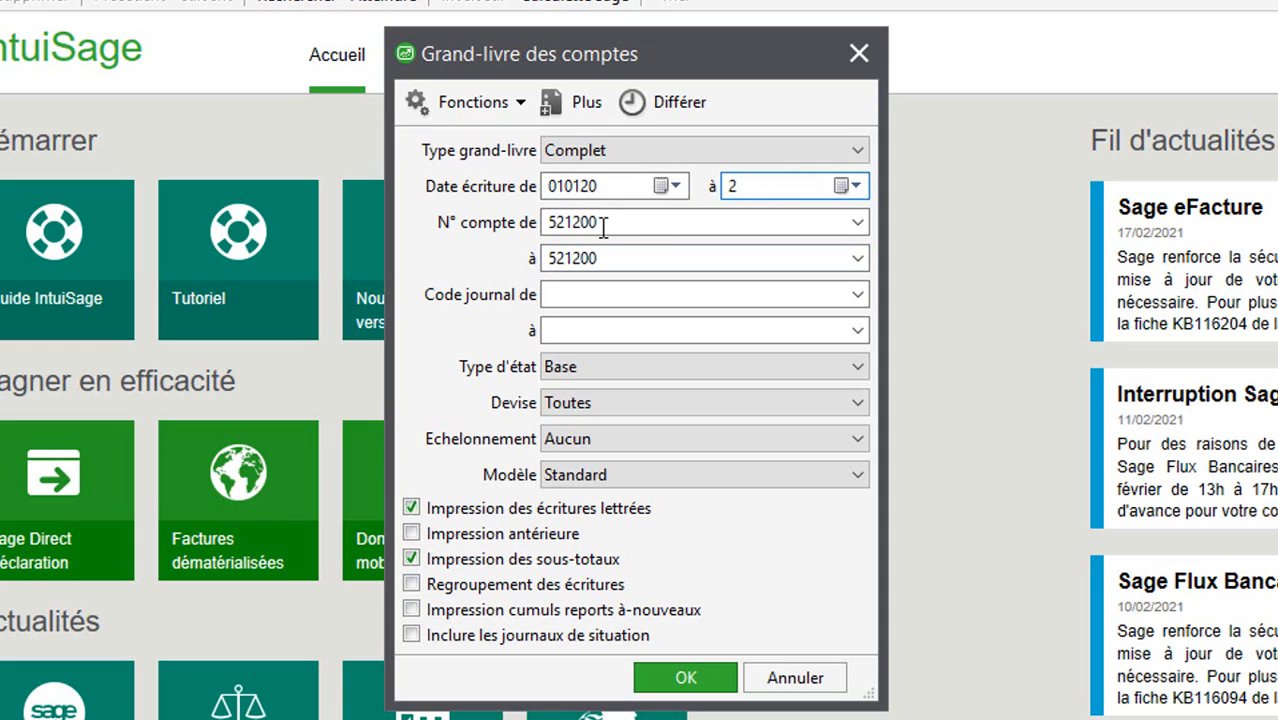
key(BackSpace)
text(310120)
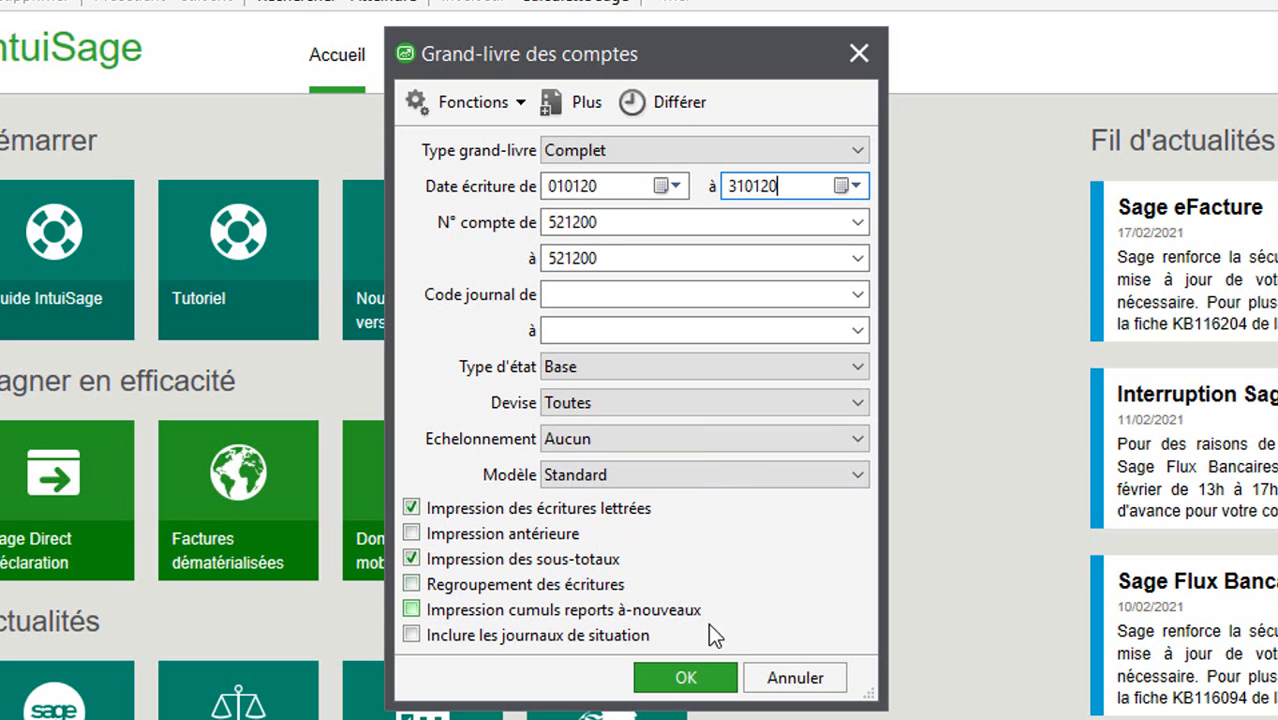
Generate the ledger's print preview without situation journals, enlarge it to read the 521200 movements, and close it
click(688, 678)
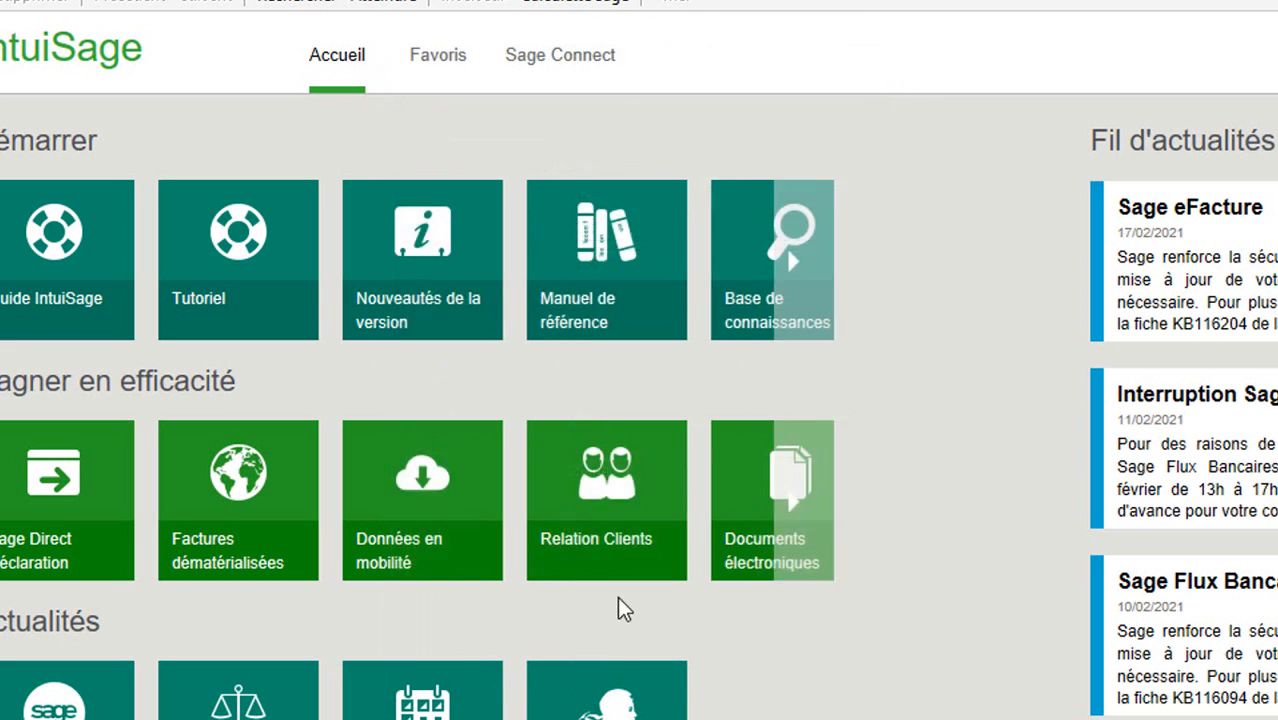
click(747, 598)
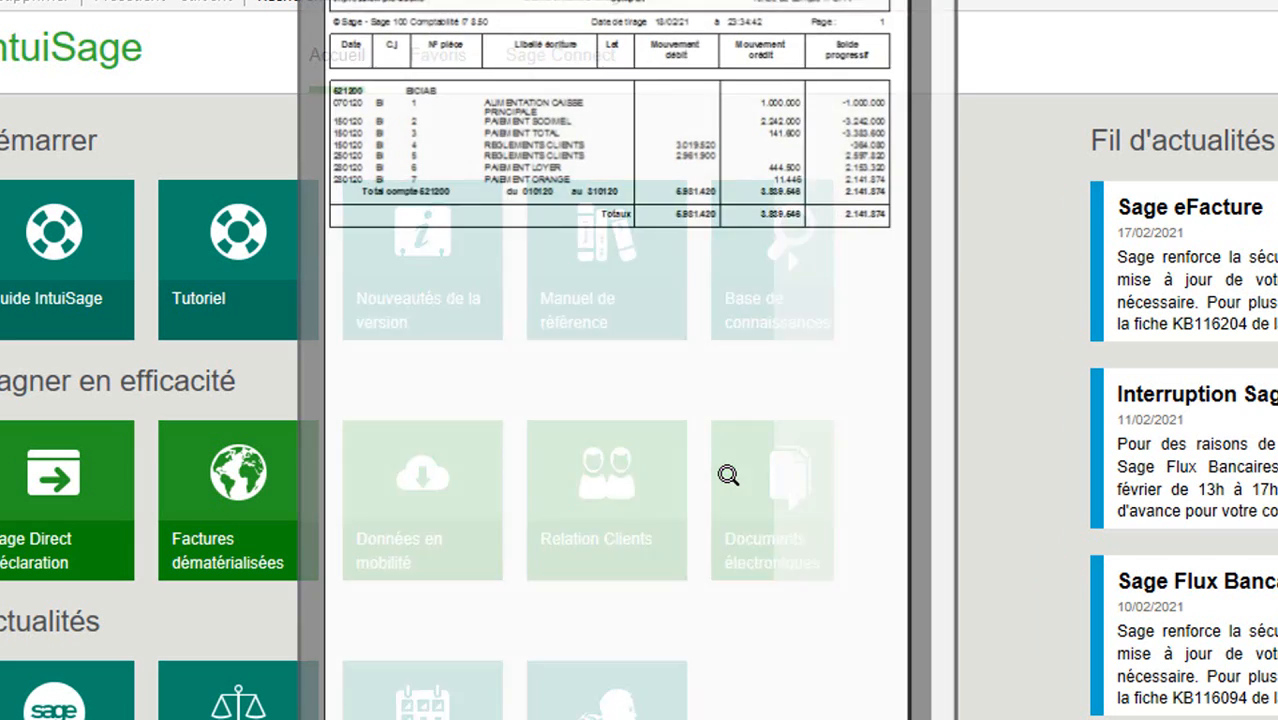
click(709, 206)
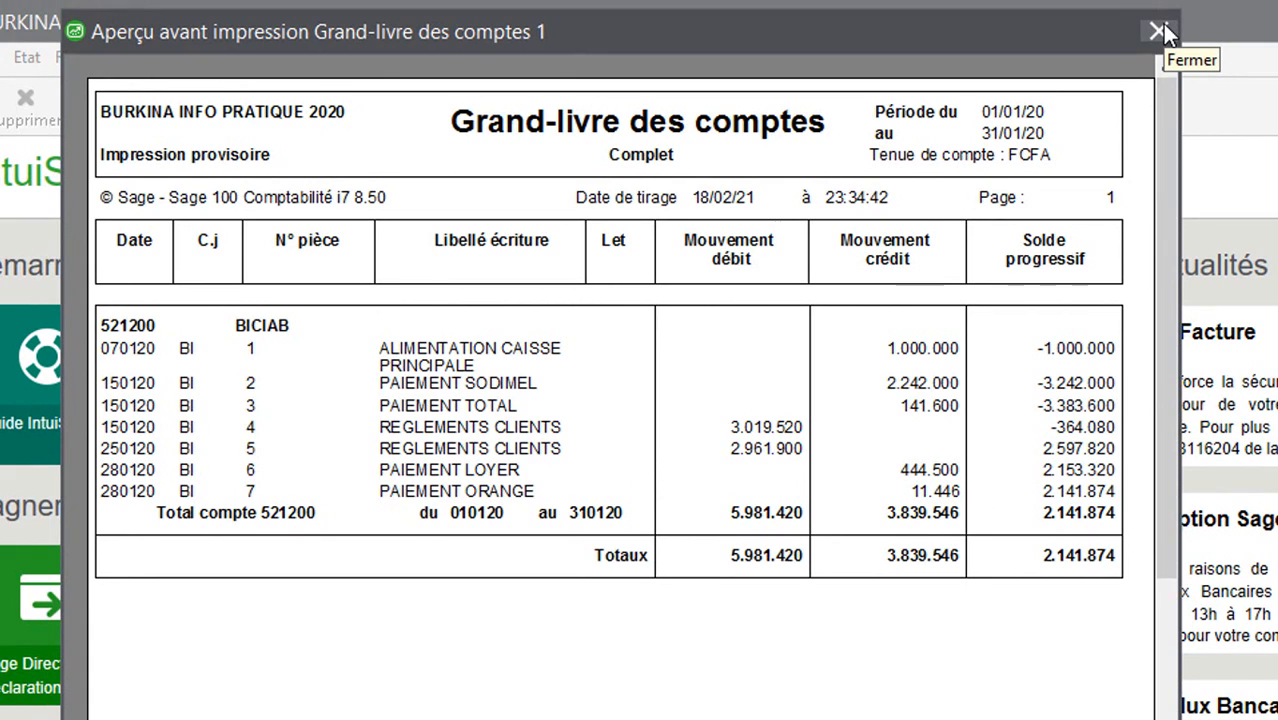
click(1160, 30)
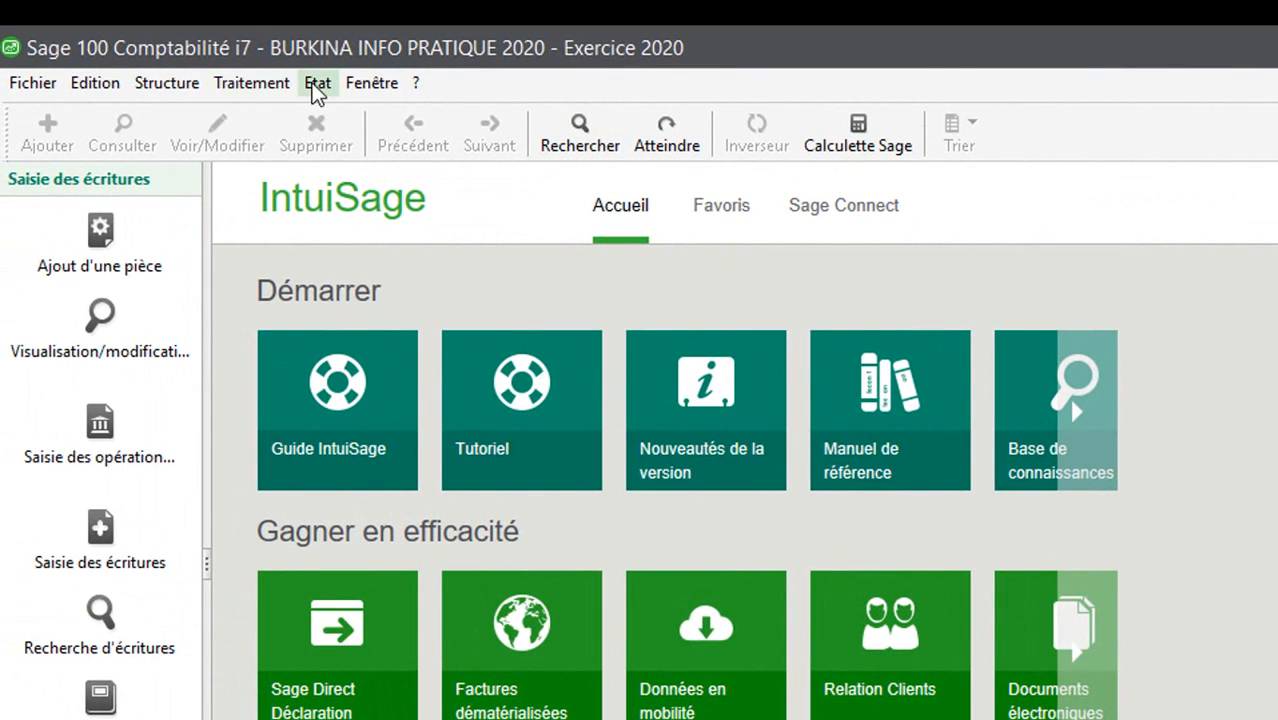
Start a new Grand-livre des comptes report limited to account 521200 as both first and last account
click(318, 88)
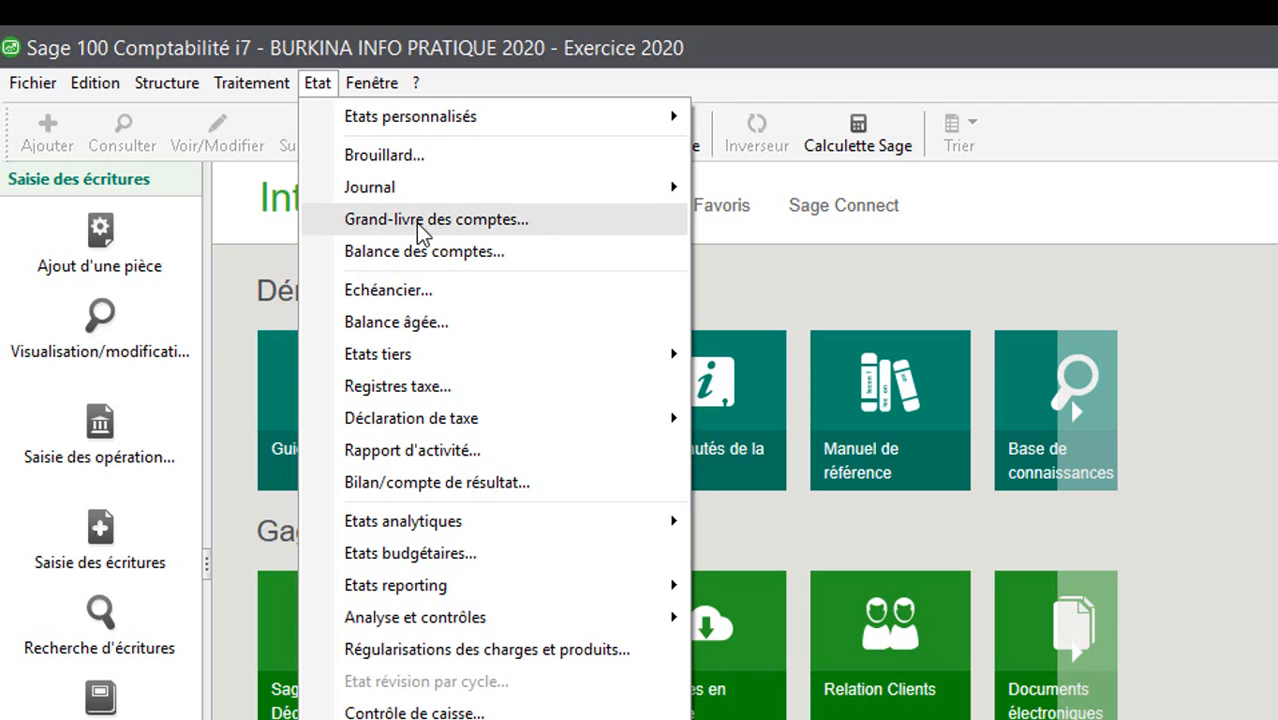
click(421, 222)
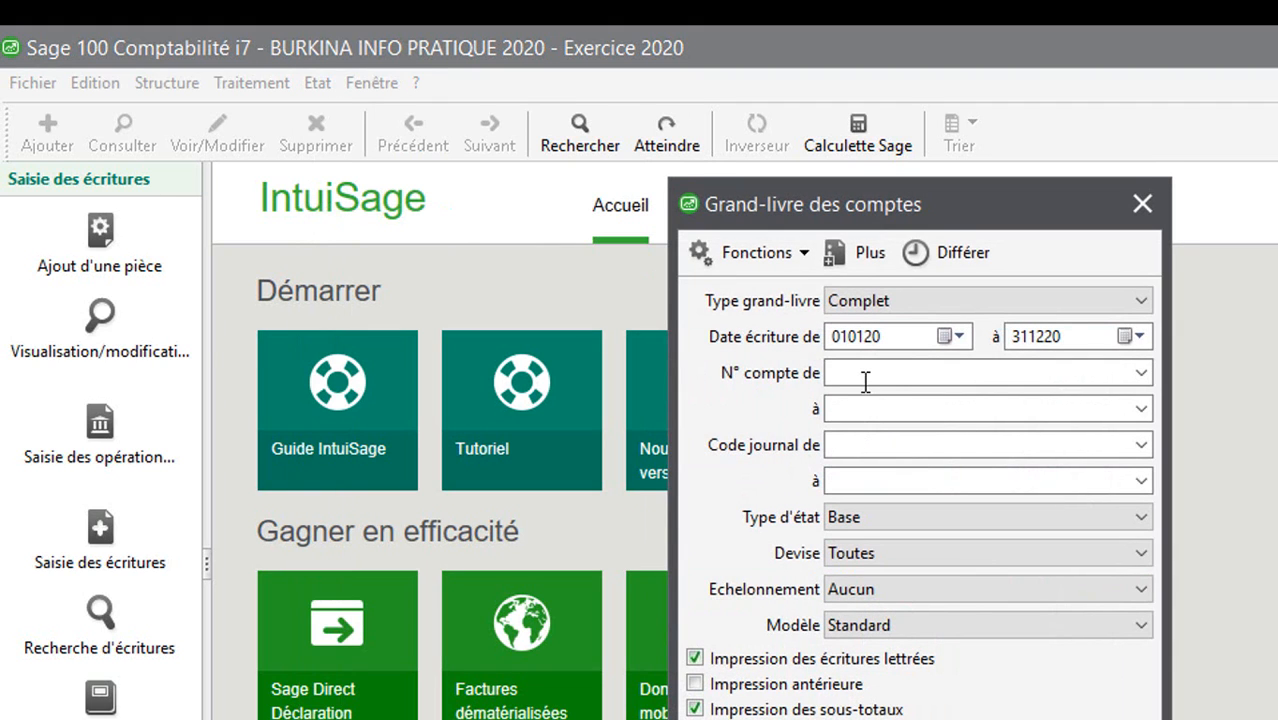
click(865, 379)
text(521200)
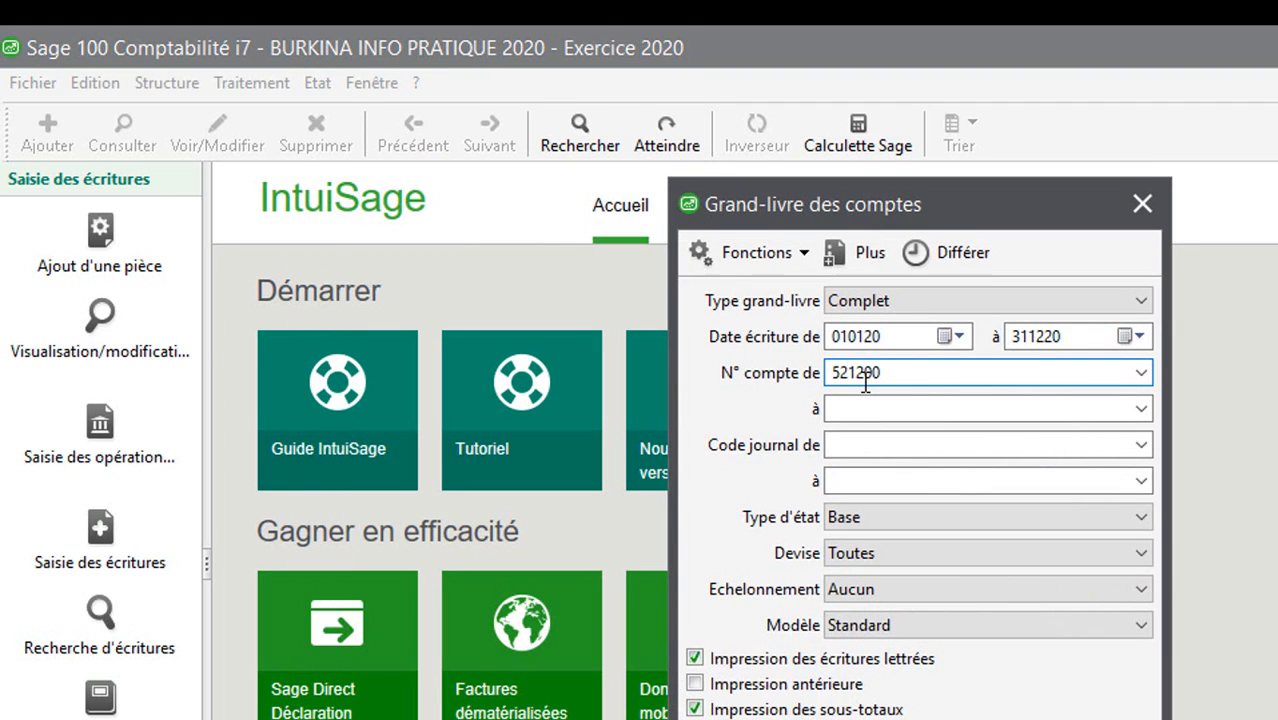
key(Tab)
text(5)
key(BackSpace)
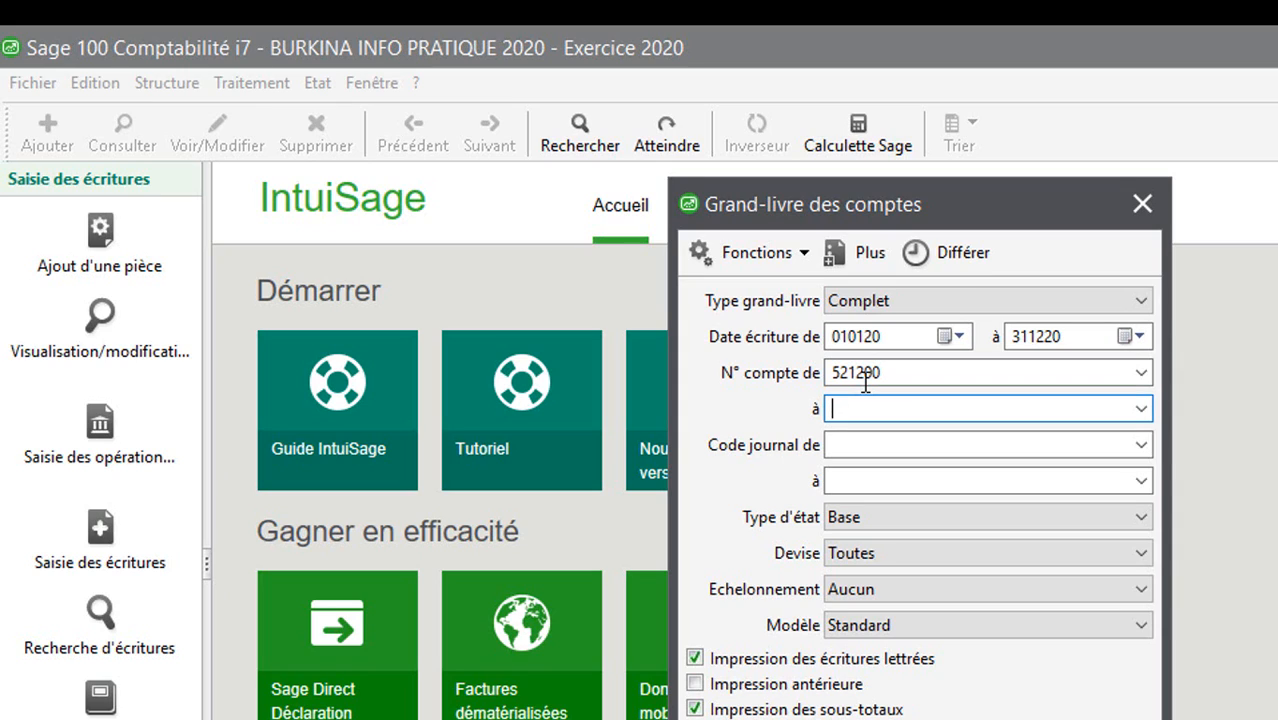
text(521200)
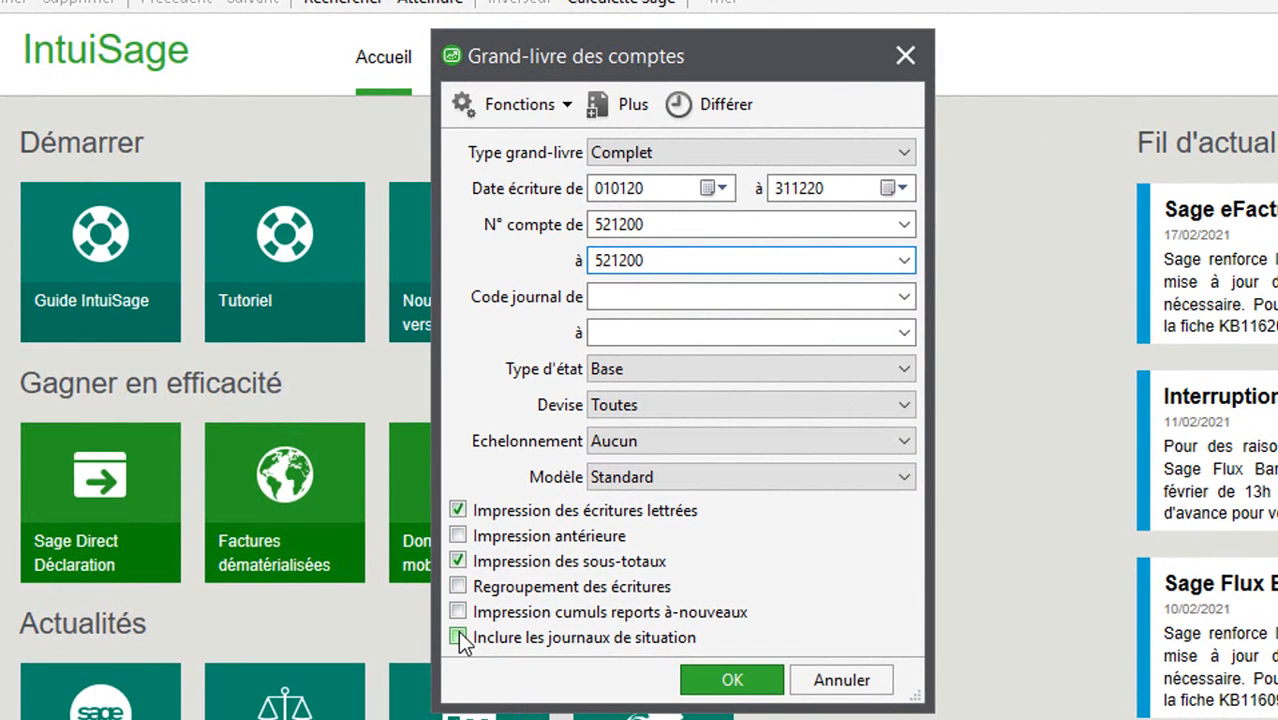
Include the situation journals in the ledger, generate its print preview, and enlarge the page to examine the 521200 entries
click(459, 637)
click(731, 679)
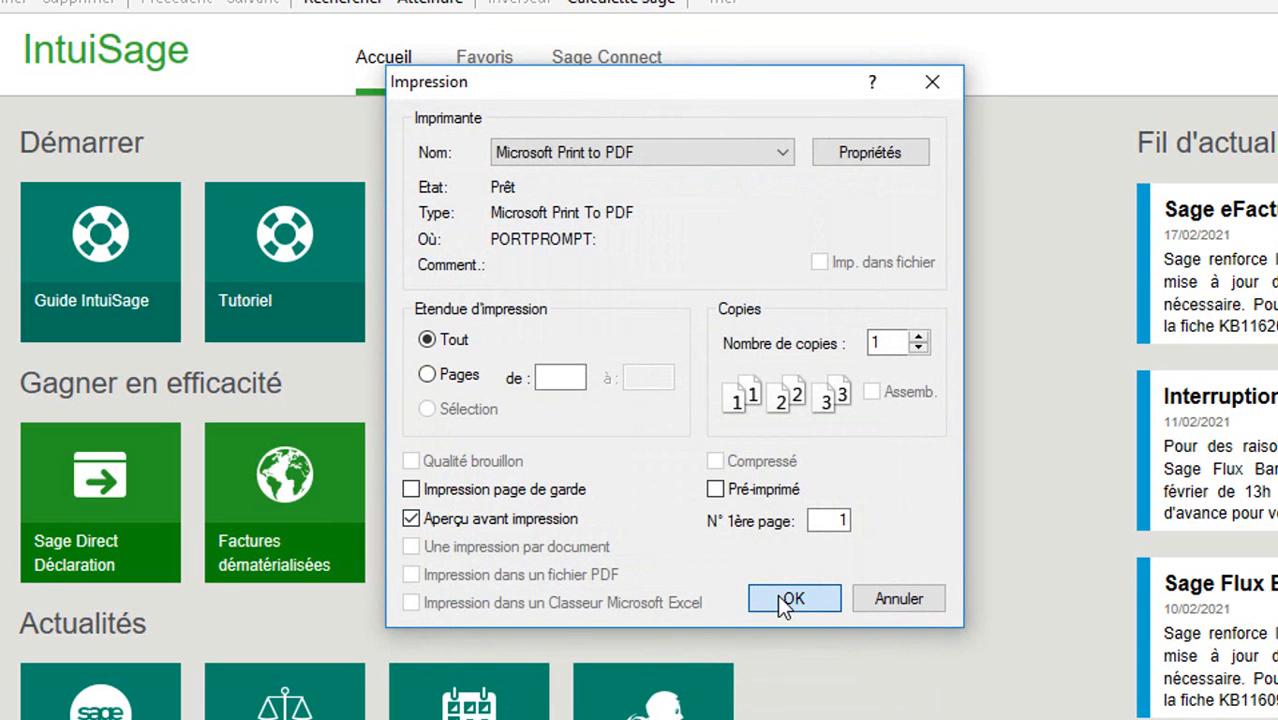
click(780, 597)
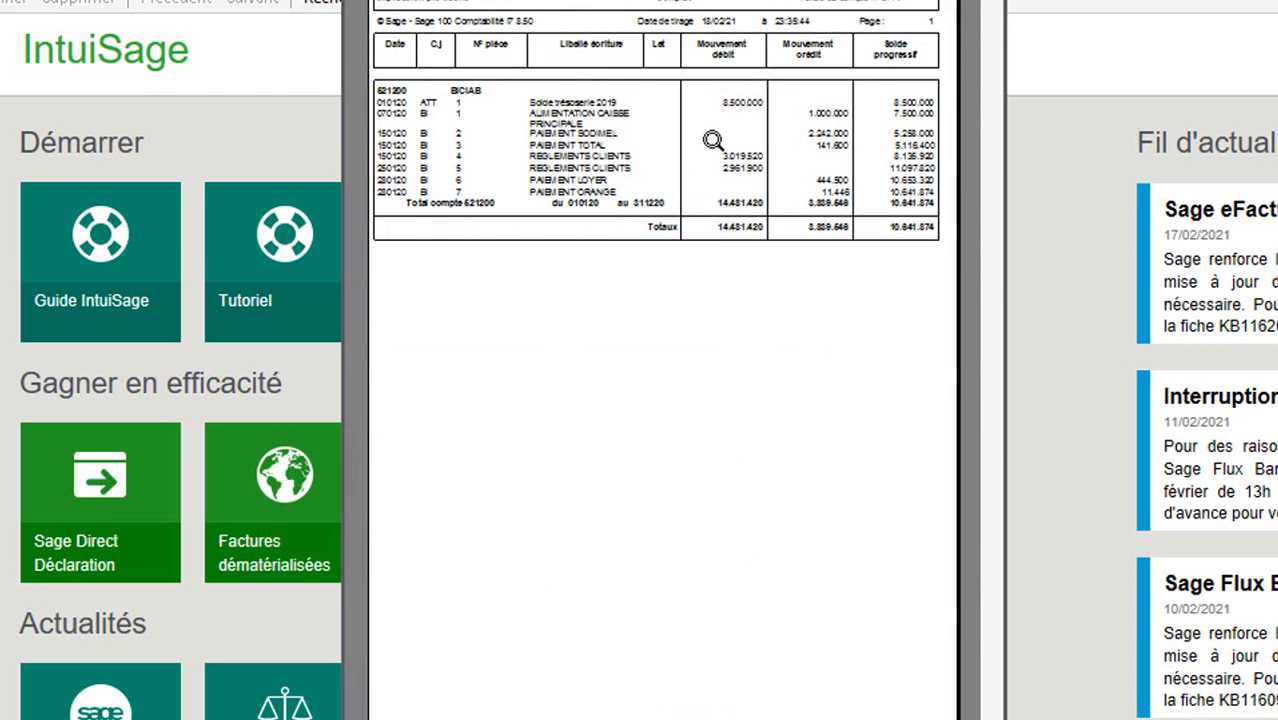
click(712, 139)
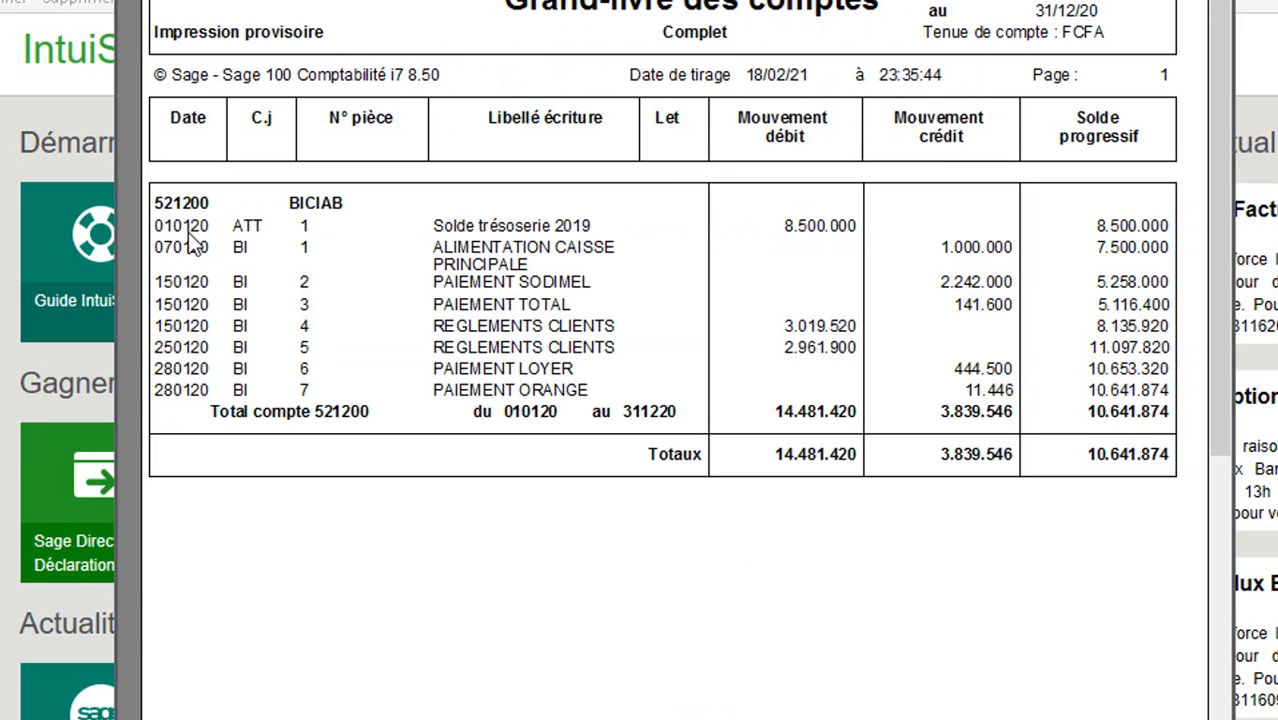